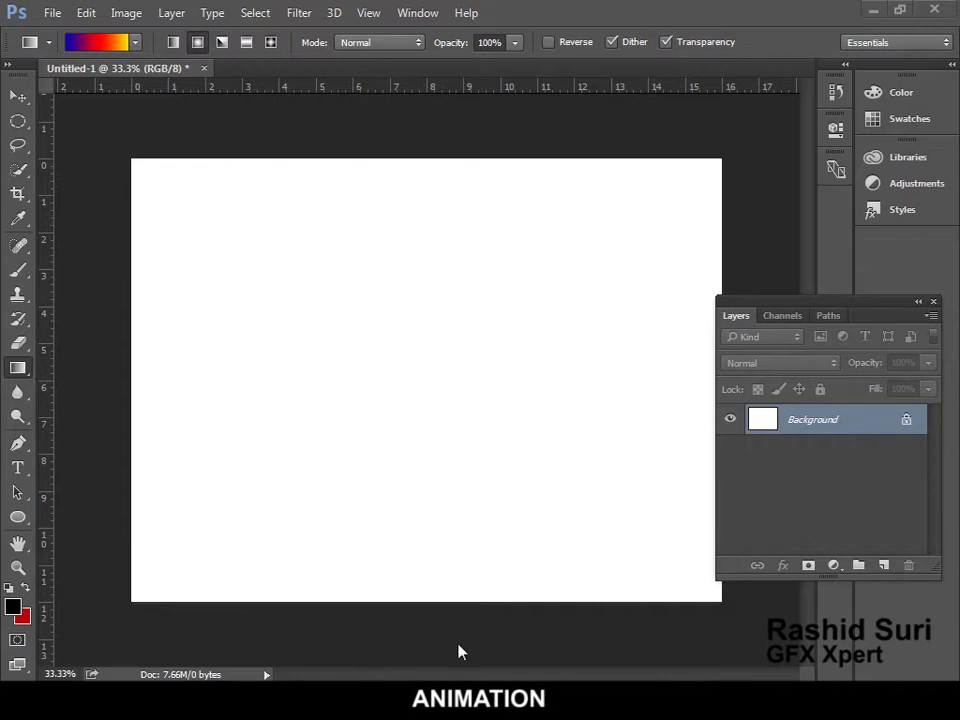
# Draw a tall, narrow ellipse path about 141 px wide and 1095 px high near the middle of the canvas
pyautogui.click(18, 519)
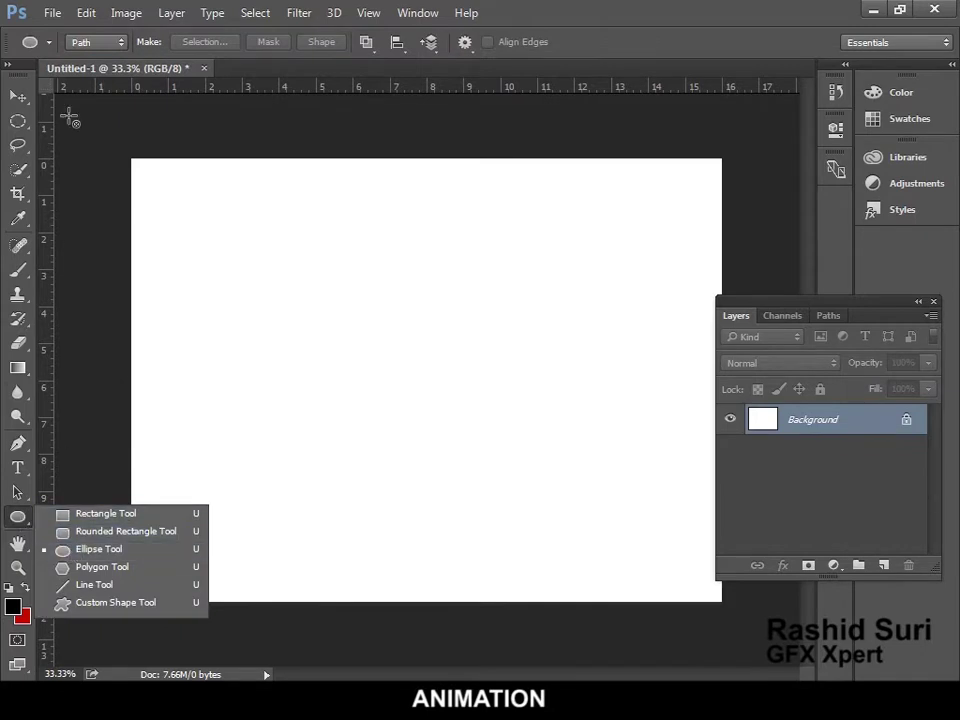
pyautogui.click(108, 40)
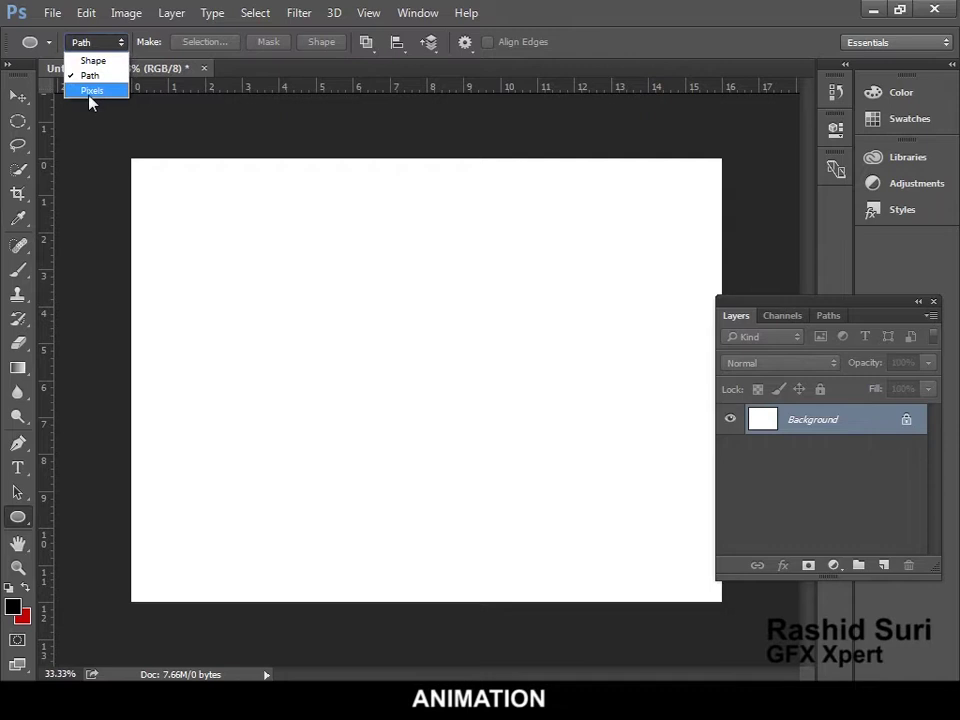
pyautogui.click(100, 42)
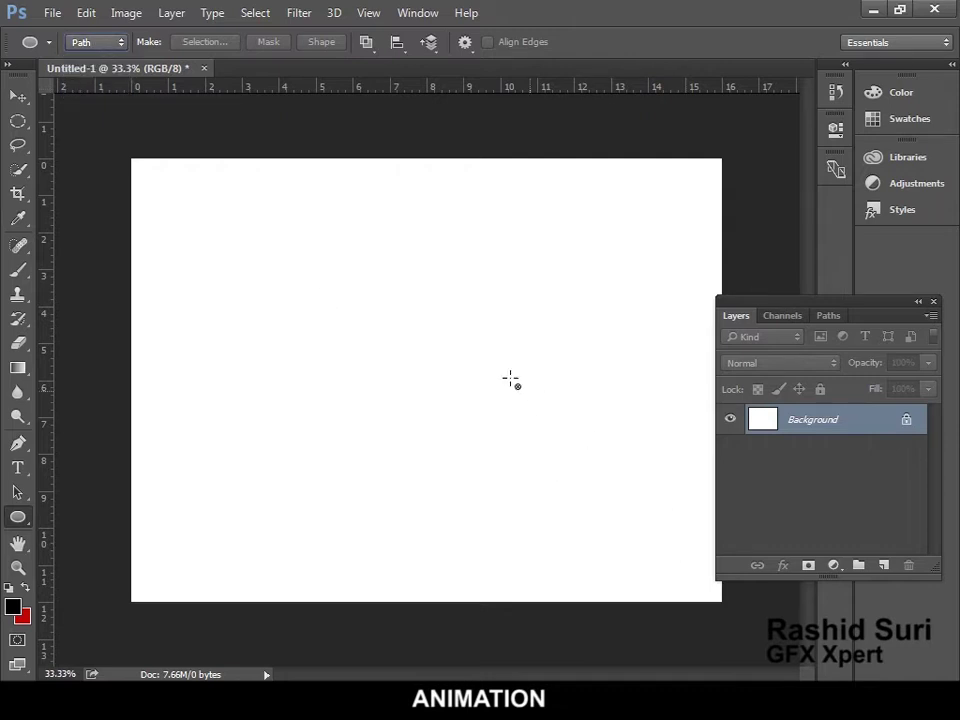
pyautogui.moveTo(370, 222); pyautogui.dragTo(414, 565)
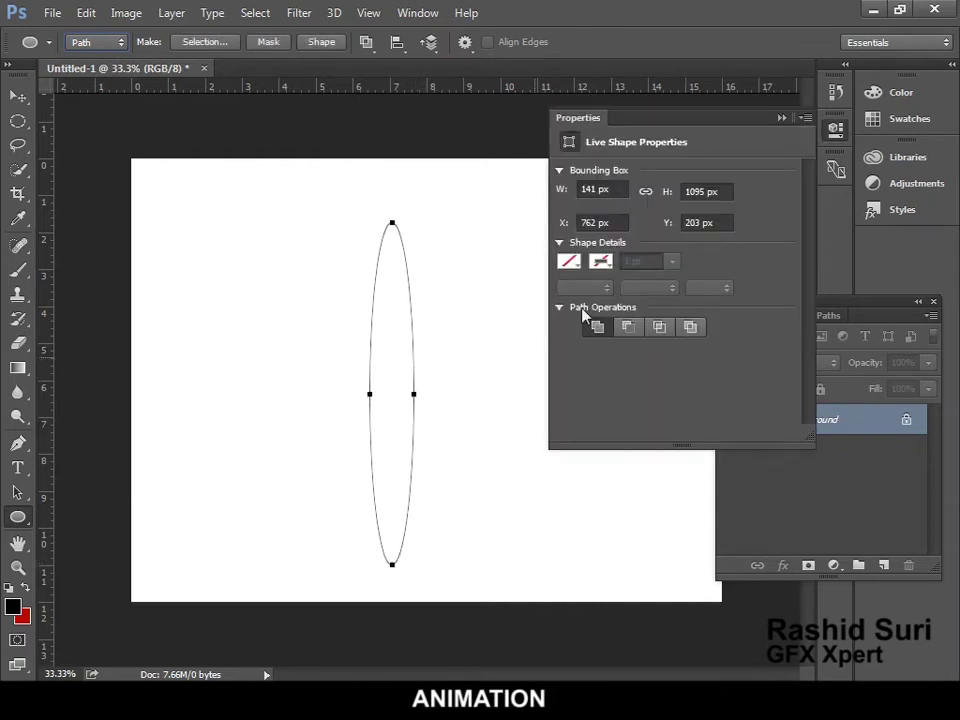
pyautogui.click(781, 118)
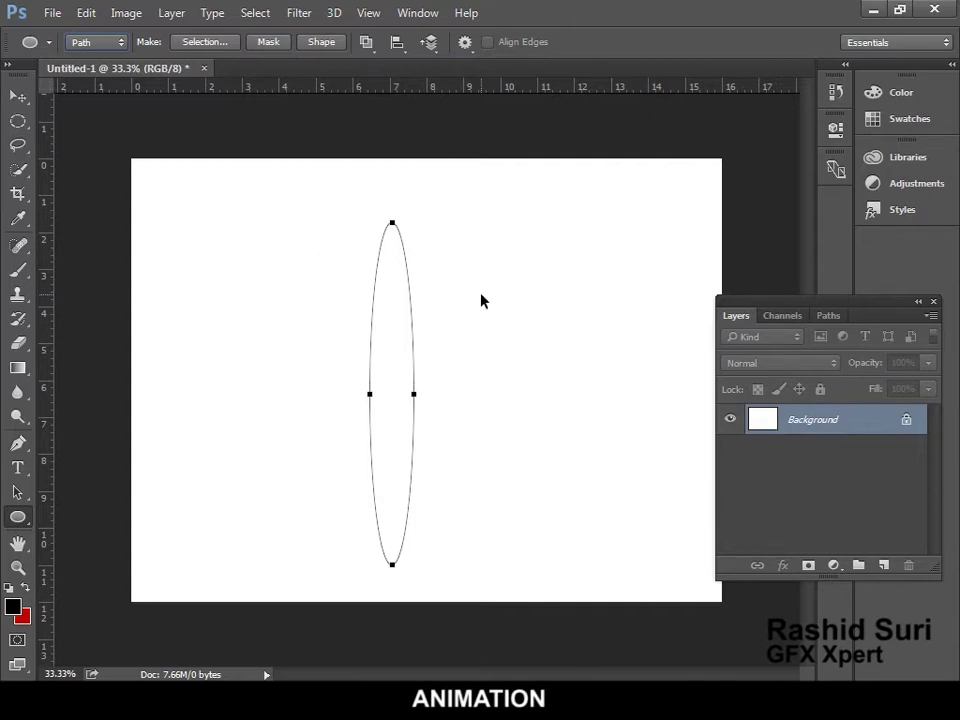
# Rotate the ellipse path 5° about its centre with Free Transform and apply the transformation
pyautogui.hotkey('ctrl', 't')
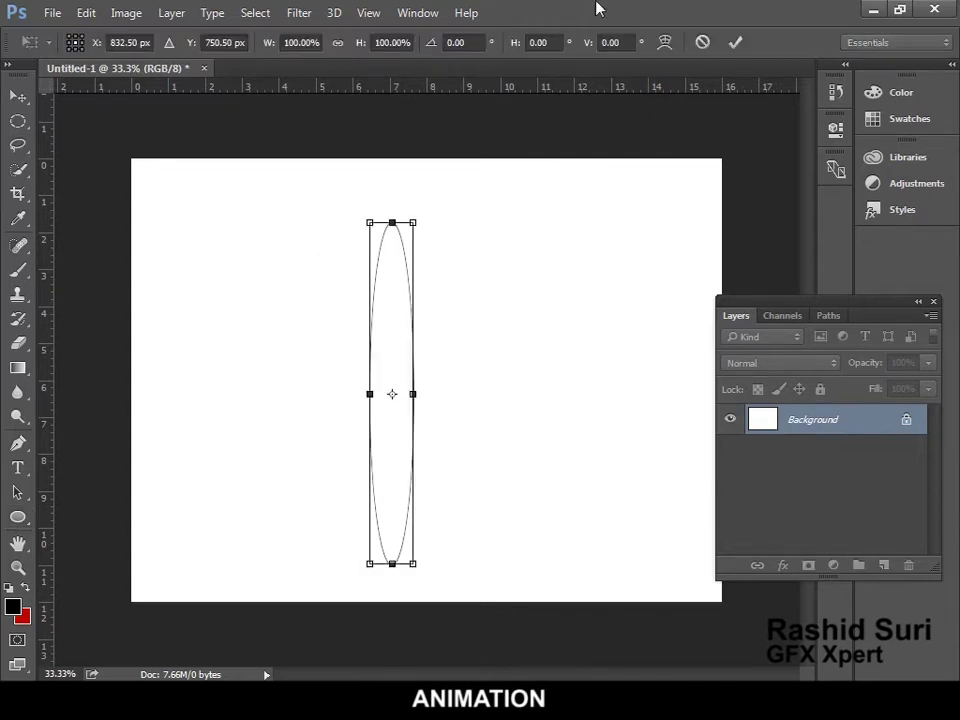
pyautogui.click(470, 43)
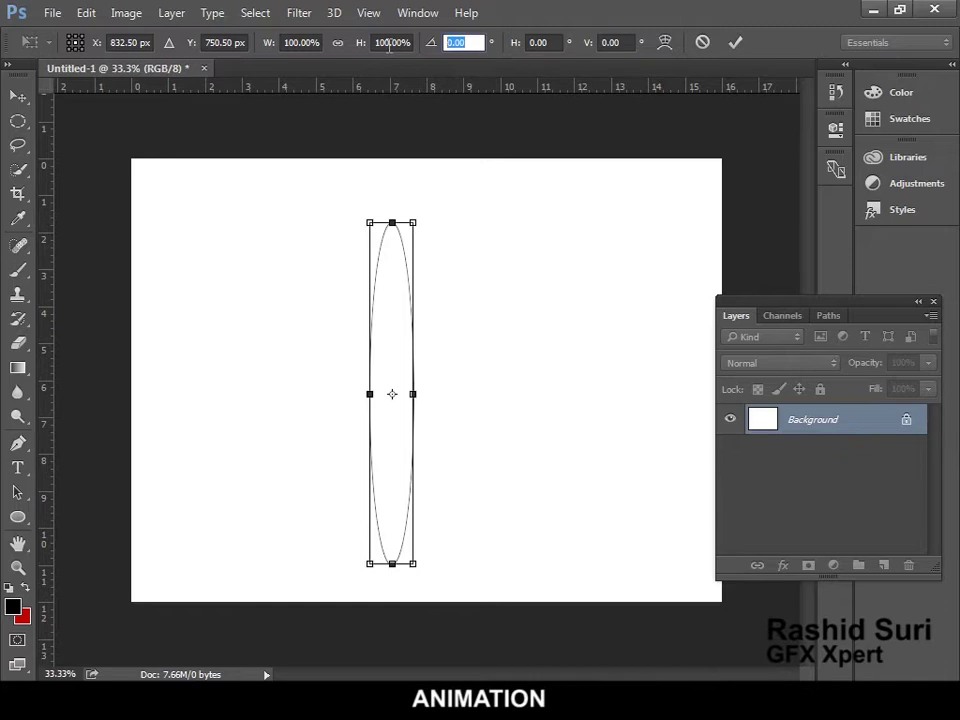
pyautogui.write('5')
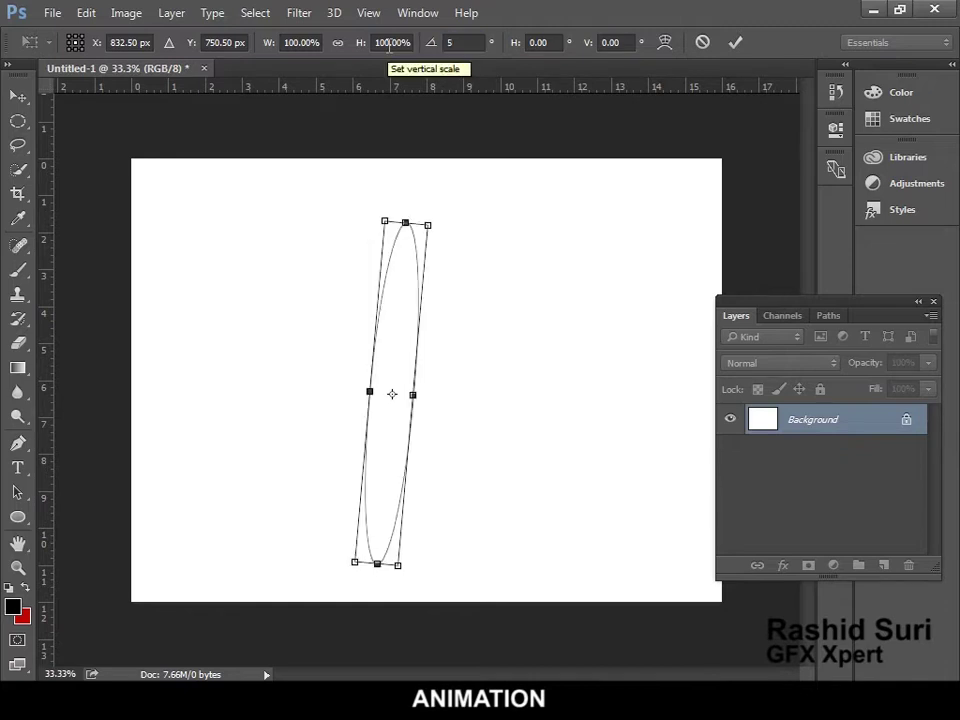
pyautogui.press('Return')
pyautogui.press('Return')
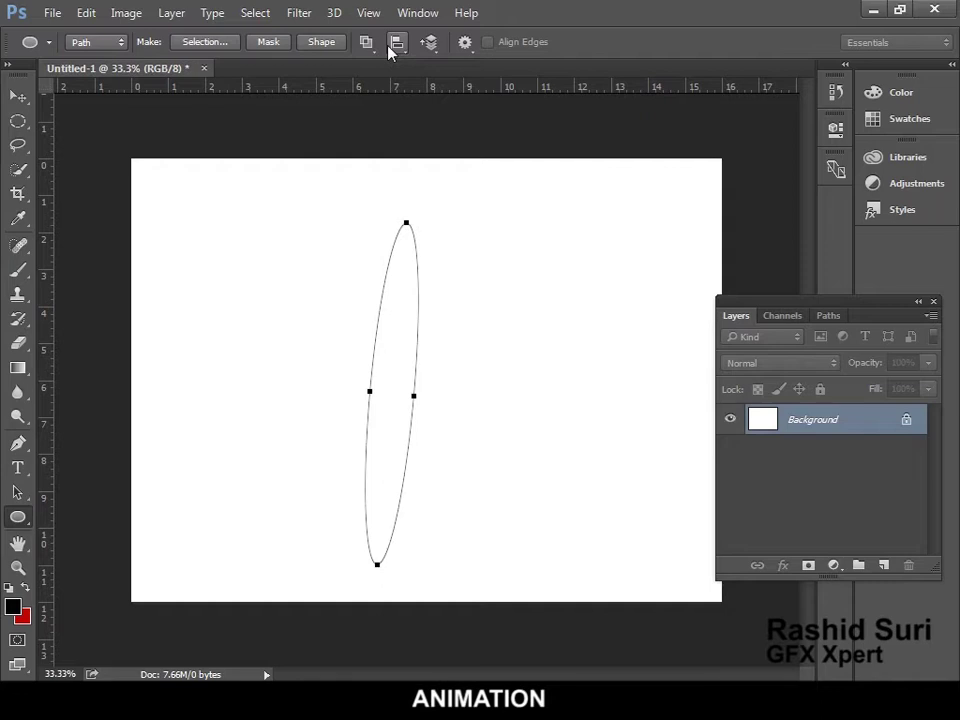
# Repeat the 5° rotation on successive duplicates of the ellipse path until the copies complete a full circular pattern
pyautogui.hotkey('ctrl', 'shift', 'alt', 't')
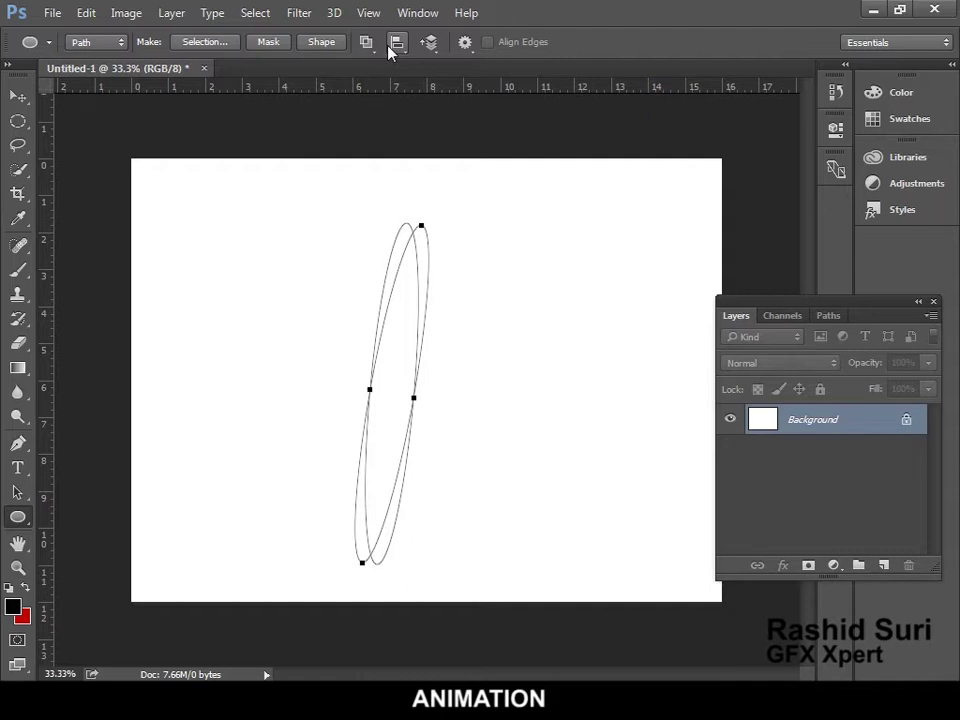
pyautogui.hotkey('ctrl', 'shift', 'alt', 't')
pyautogui.hotkey('ctrl', 'shift', 'alt', 't')
pyautogui.hotkey('ctrl', 'shift', 'alt', 't')
pyautogui.hotkey('ctrl', 'shift', 'alt', 't')
pyautogui.hotkey('ctrl', 'shift', 'alt', 't')
pyautogui.hotkey('ctrl', 'shift', 'alt', 't')
pyautogui.hotkey('ctrl', 'shift', 'alt', 't')
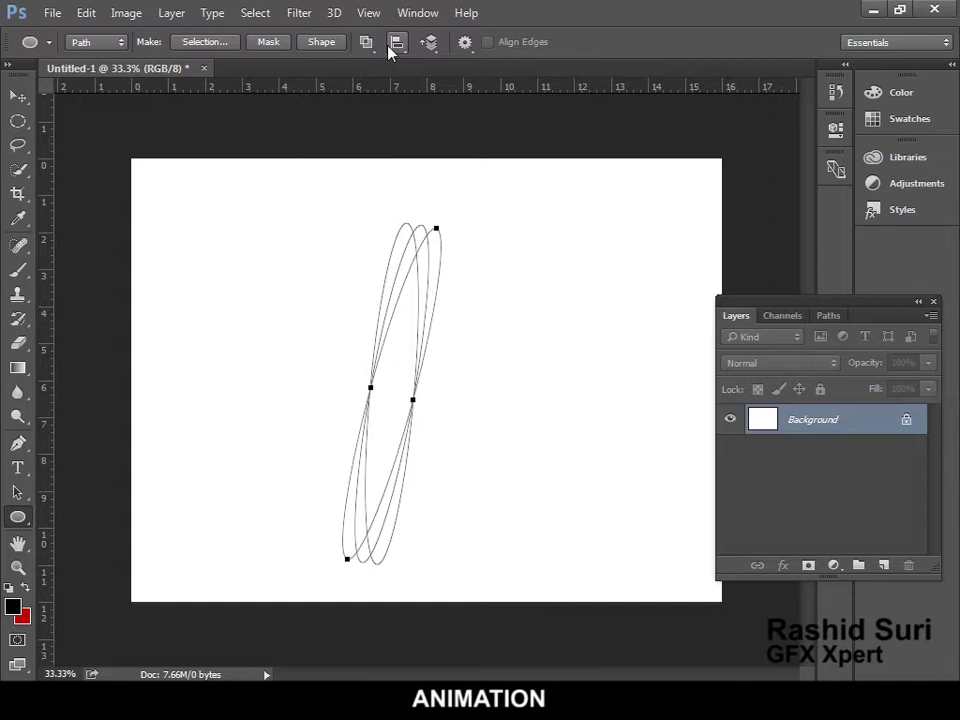
pyautogui.hotkey('ctrl', 'shift', 'alt', 't')
pyautogui.hotkey('ctrl', 'shift', 'alt', 't')
pyautogui.hotkey('ctrl', 'shift', 'alt', 't')
pyautogui.hotkey('ctrl', 'shift', 'alt', 't')
pyautogui.hotkey('ctrl', 'shift', 'alt', 't')
pyautogui.hotkey('ctrl', 'shift', 'alt', 't')
pyautogui.hotkey('ctrl', 'shift', 'alt', 't')
pyautogui.hotkey('ctrl', 'shift', 'alt', 't')
pyautogui.hotkey('ctrl', 'shift', 'alt', 't')
pyautogui.hotkey('ctrl', 'shift', 'alt', 't')
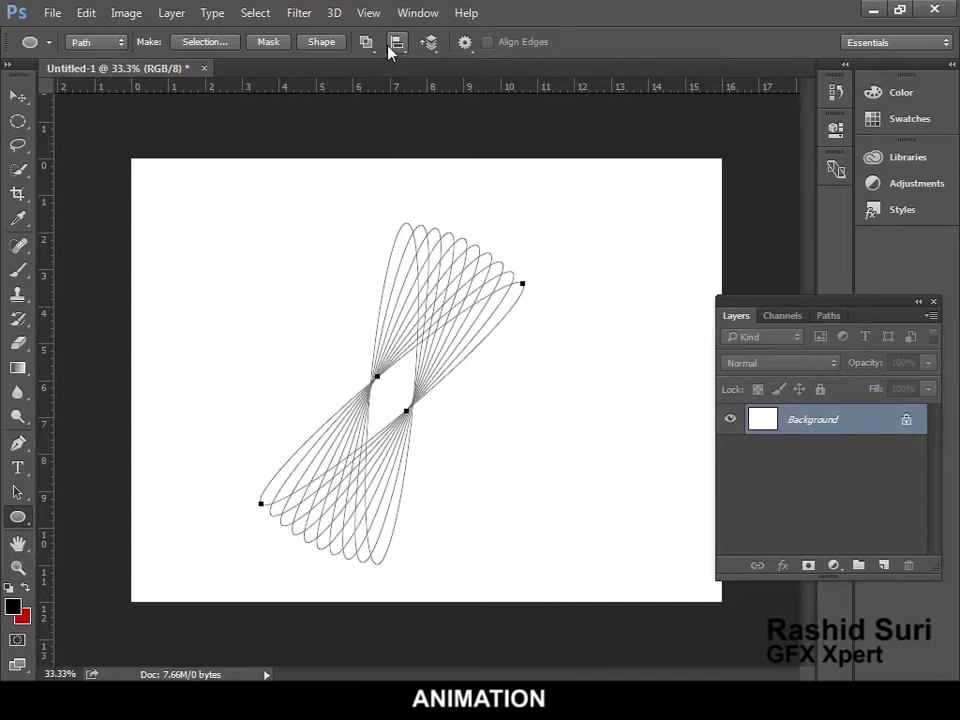
pyautogui.hotkey('ctrl', 'shift', 'alt', 't')
pyautogui.hotkey('ctrl', 'shift', 'alt', 't')
pyautogui.hotkey('ctrl', 'shift', 'alt', 't')
pyautogui.hotkey('ctrl', 'shift', 'alt', 't')
pyautogui.hotkey('ctrl', 'shift', 'alt', 't')
pyautogui.hotkey('ctrl', 'shift', 'alt', 't')
pyautogui.hotkey('ctrl', 'shift', 'alt', 't')
pyautogui.hotkey('ctrl', 'shift', 'alt', 't')
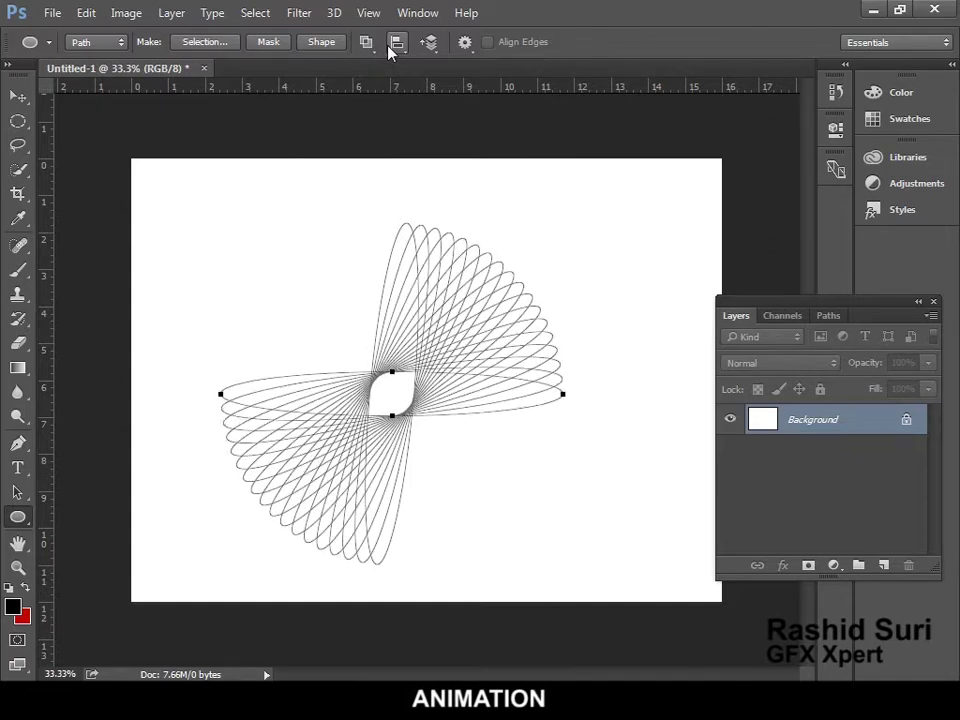
pyautogui.hotkey('ctrl', 'shift', 'alt', 't')
pyautogui.hotkey('ctrl', 'shift', 'alt', 't')
pyautogui.hotkey('ctrl', 'shift', 'alt', 't')
pyautogui.hotkey('ctrl', 'shift', 'alt', 't')
pyautogui.hotkey('ctrl', 'shift', 'alt', 't')
pyautogui.hotkey('ctrl', 'shift', 'alt', 't')
pyautogui.hotkey('ctrl', 'shift', 'alt', 't')
pyautogui.hotkey('ctrl', 'shift', 'alt', 't')
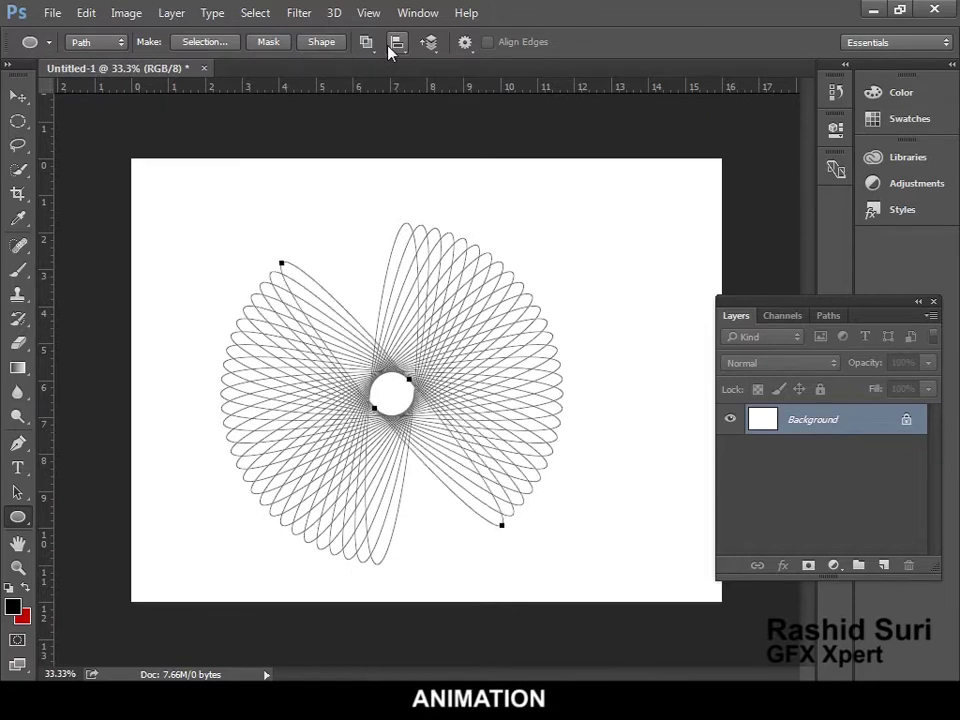
pyautogui.hotkey('ctrl', 'shift', 'alt', 't')
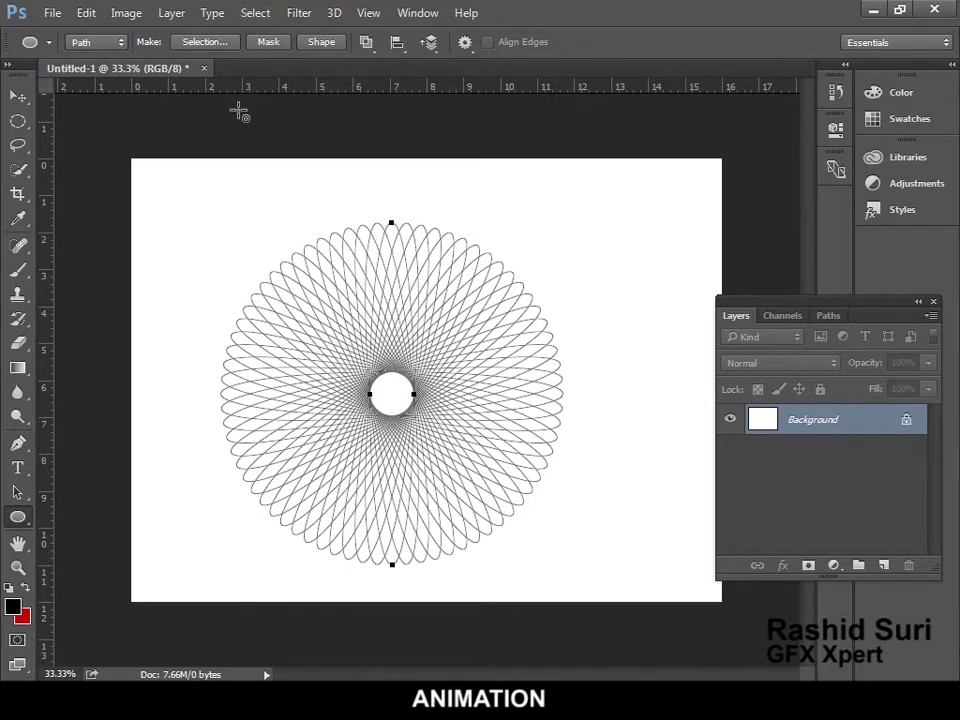
# Set all the ellipse paths to Exclude Overlapping Shapes and convert them into a selection
pyautogui.click(19, 495)
pyautogui.moveTo(186, 208); pyautogui.dragTo(618, 601)
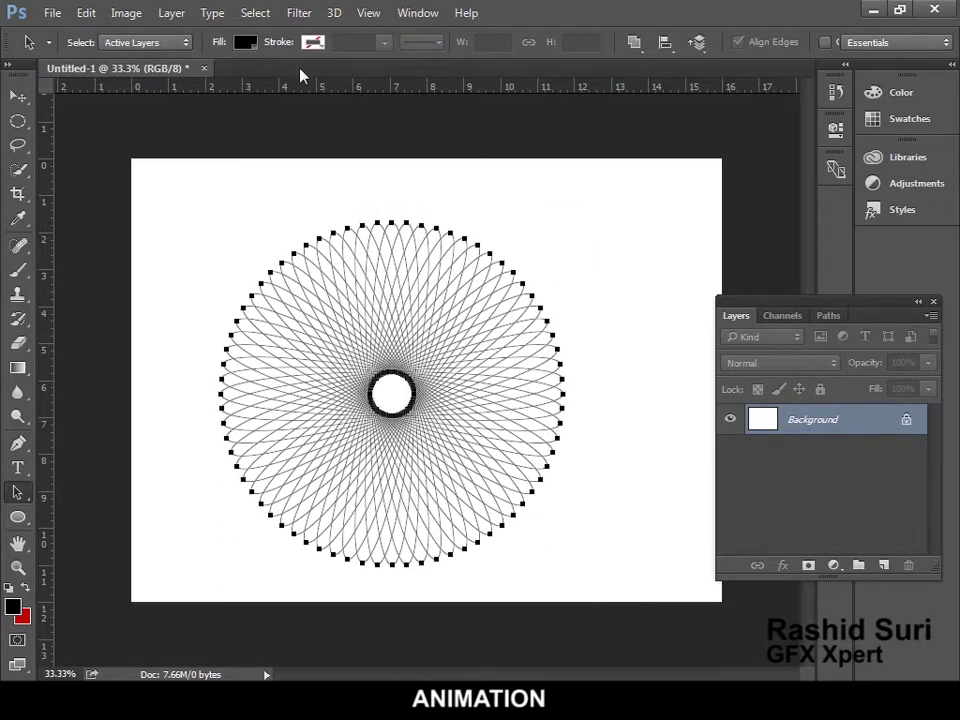
pyautogui.click(636, 43)
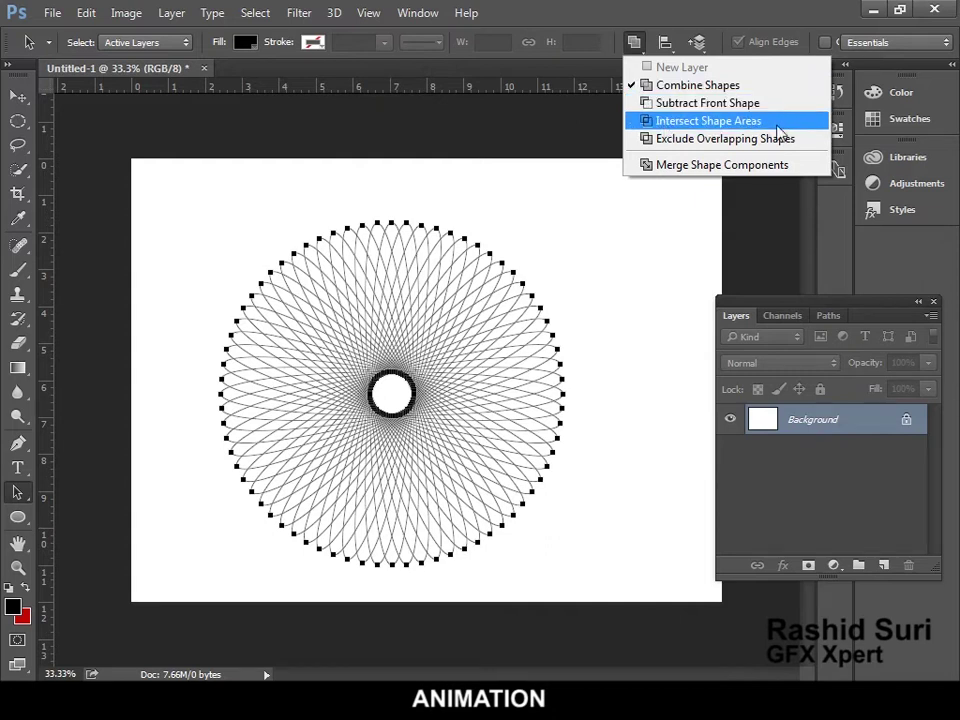
pyautogui.click(697, 143)
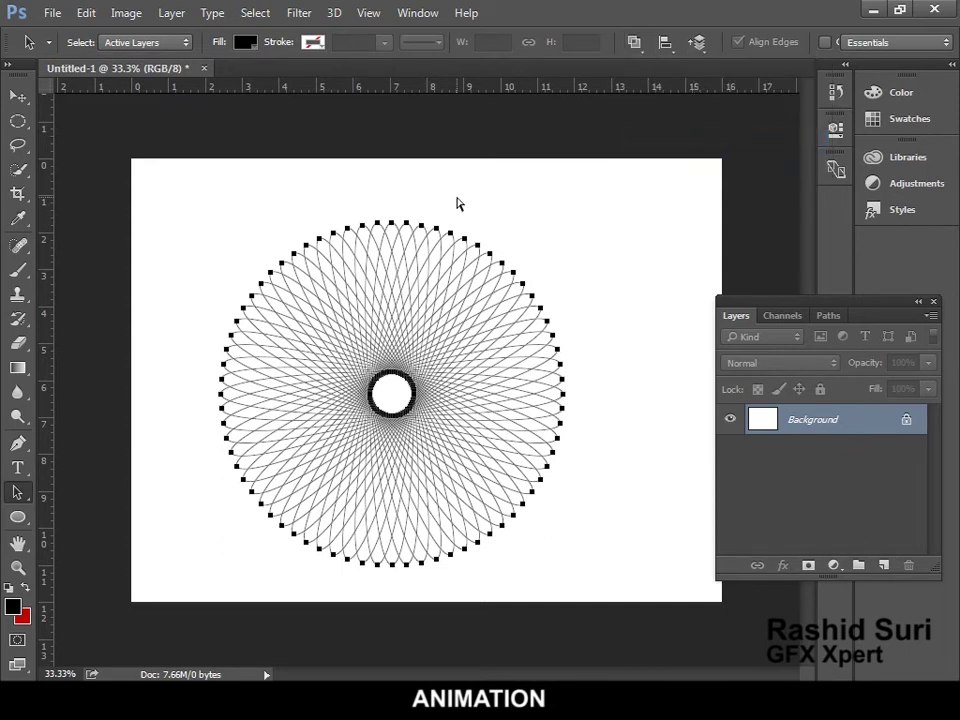
pyautogui.hotkey('ctrl', 'Return')
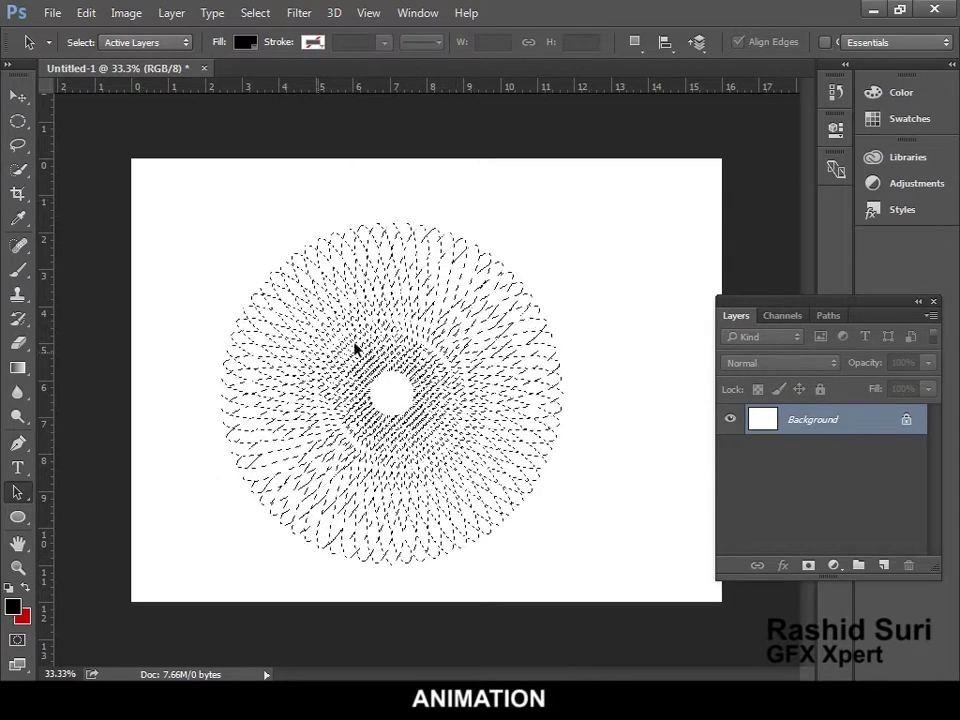
# Fill the selection on a new layer with the radial Blue, Red, Yellow gradient, drawn outward from the pattern's centre, and deselect
pyautogui.click(883, 565)
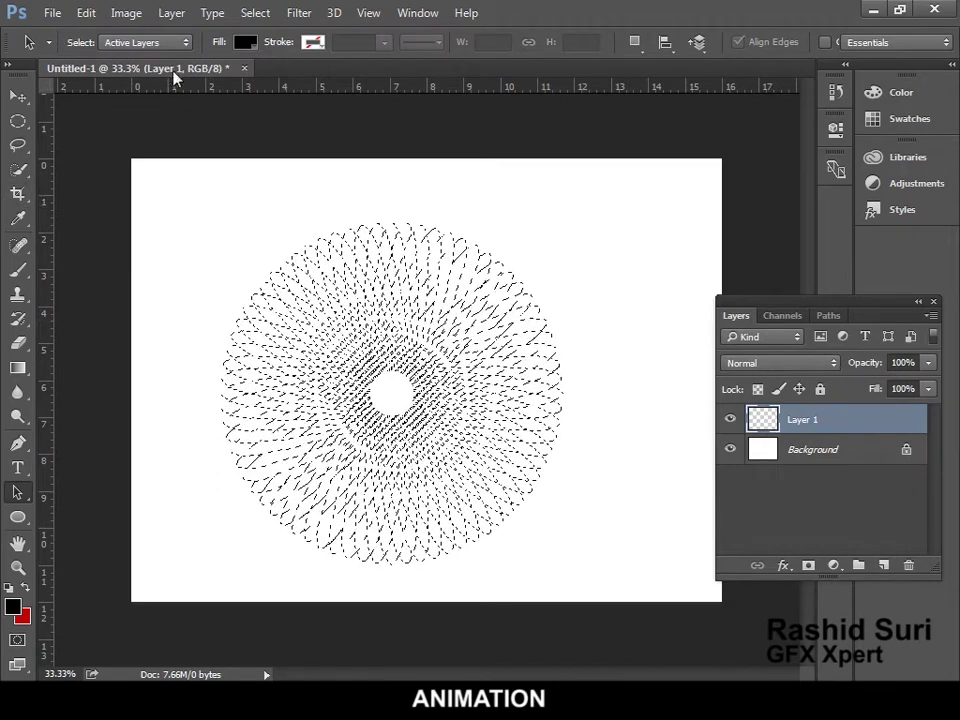
pyautogui.click(18, 369)
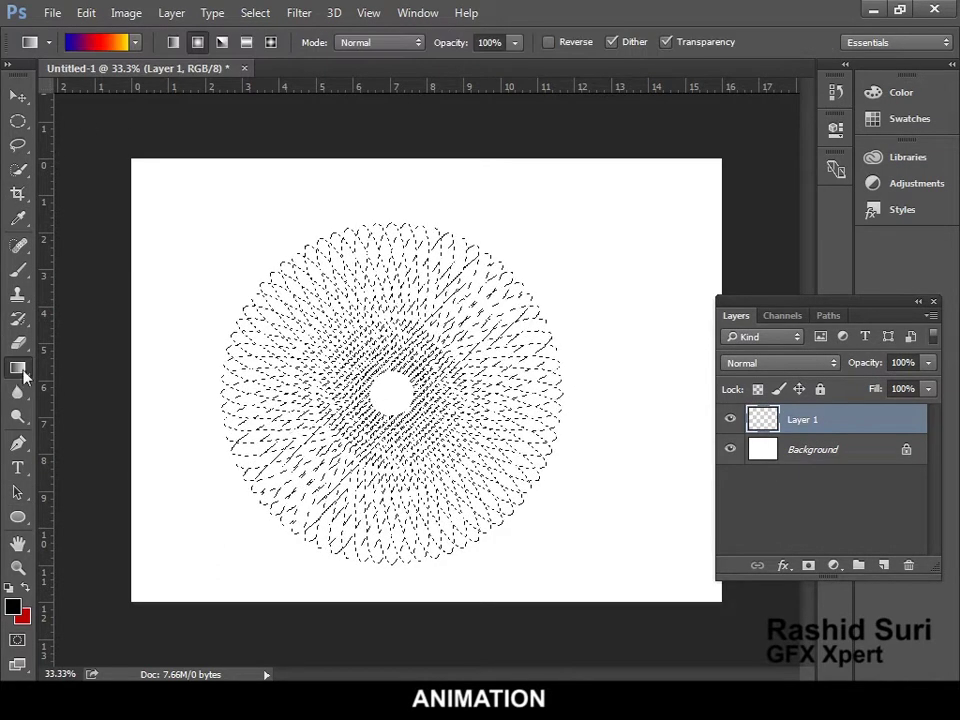
pyautogui.click(128, 44)
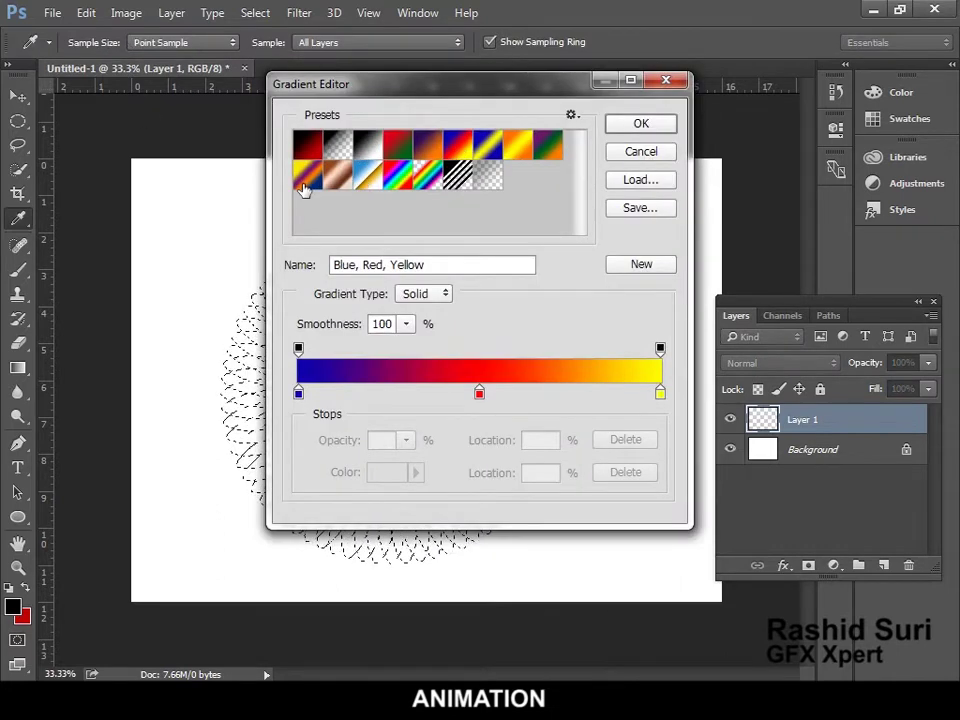
pyautogui.click(638, 127)
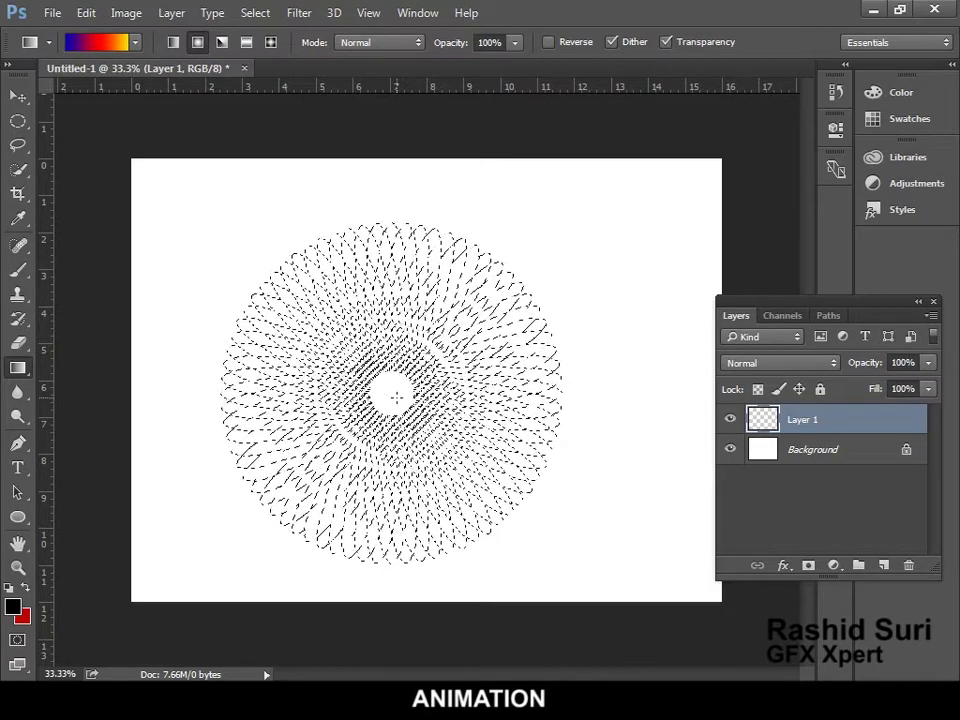
pyautogui.moveTo(389, 394); pyautogui.dragTo(676, 604)
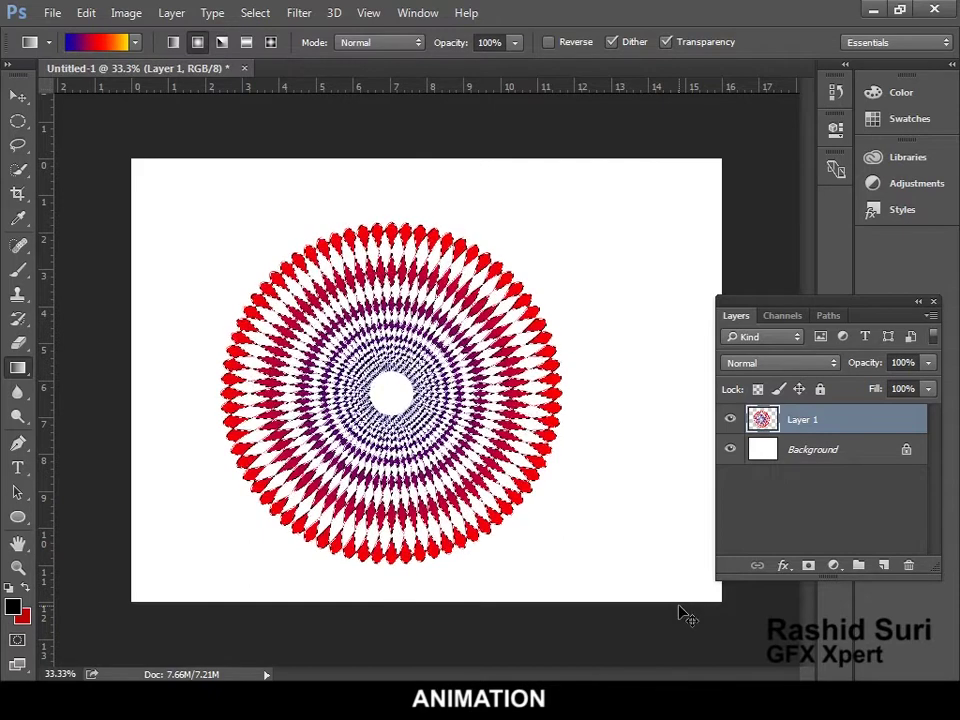
pyautogui.hotkey('ctrl', 'd')
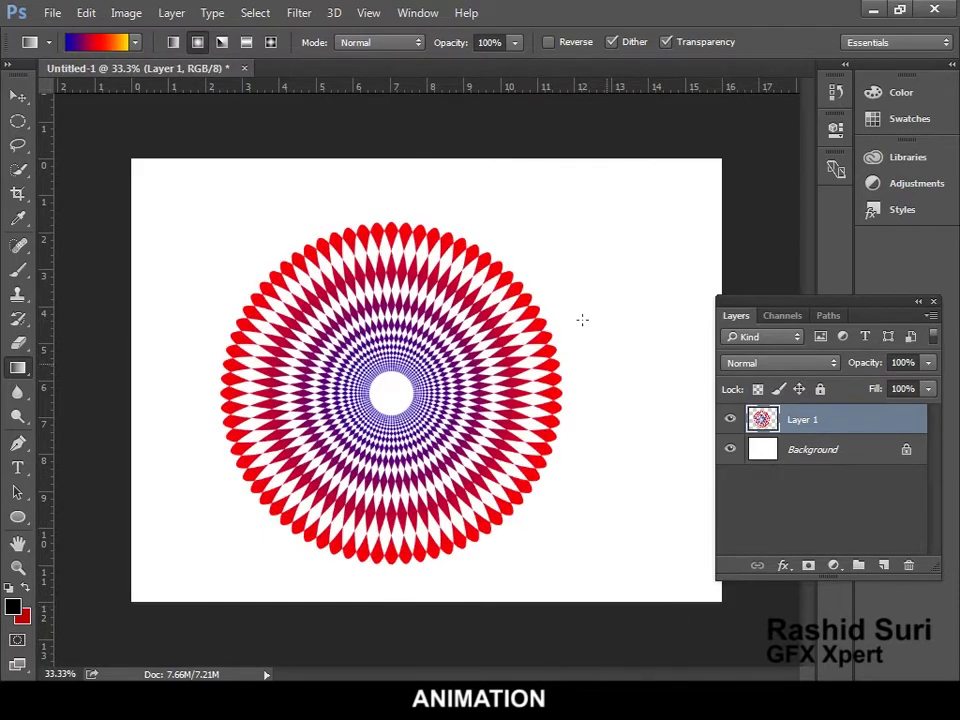
# Move the circular pattern slightly up and to the right on the canvas and inspect its centre up close
pyautogui.click(17, 95)
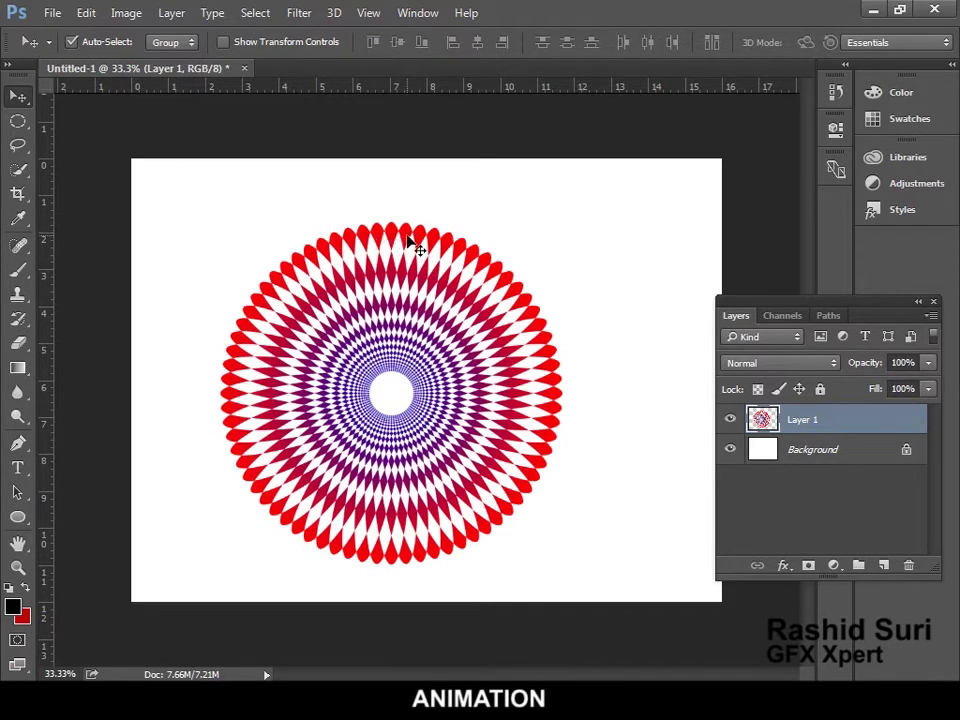
pyautogui.moveTo(413, 253); pyautogui.dragTo(419, 227)
pyautogui.scroll(2, 424, 364)
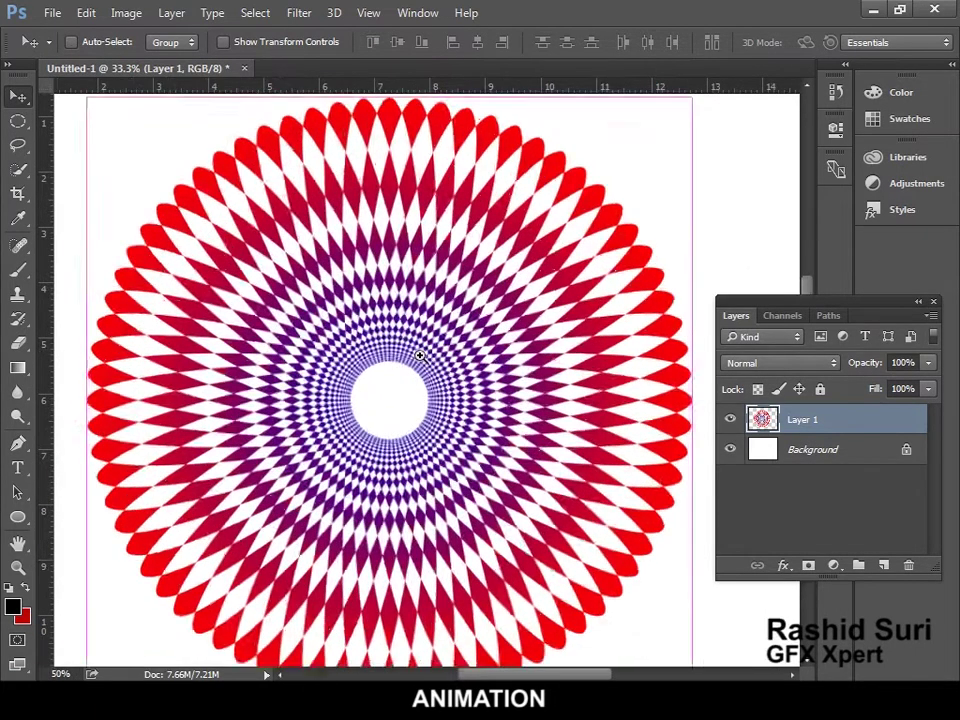
pyautogui.scroll(1, 457, 410)
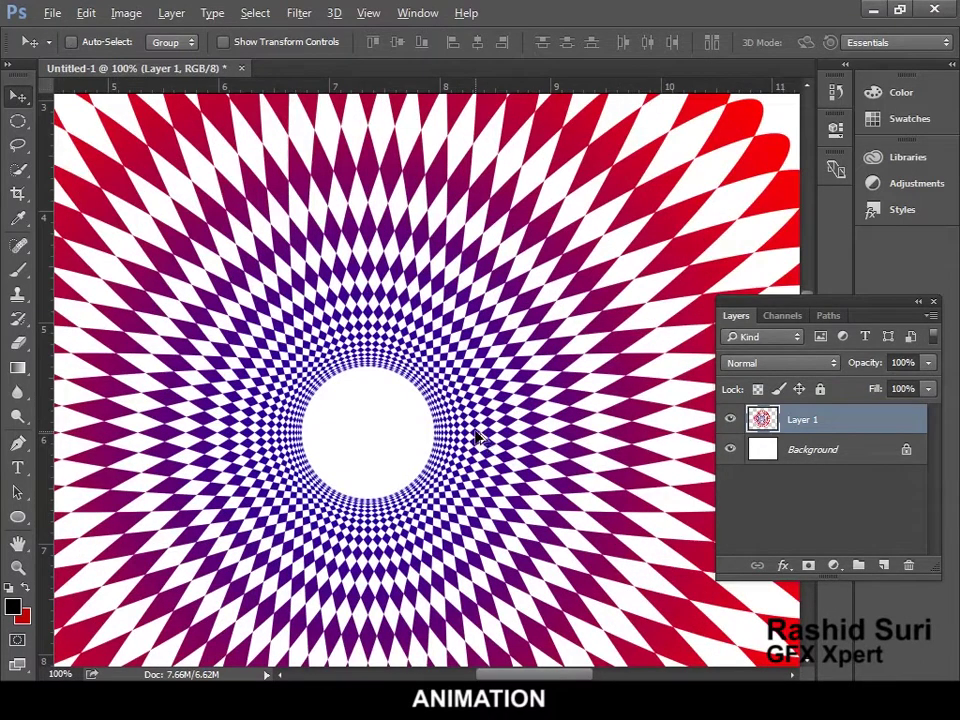
pyautogui.scroll(-3, 476, 432)
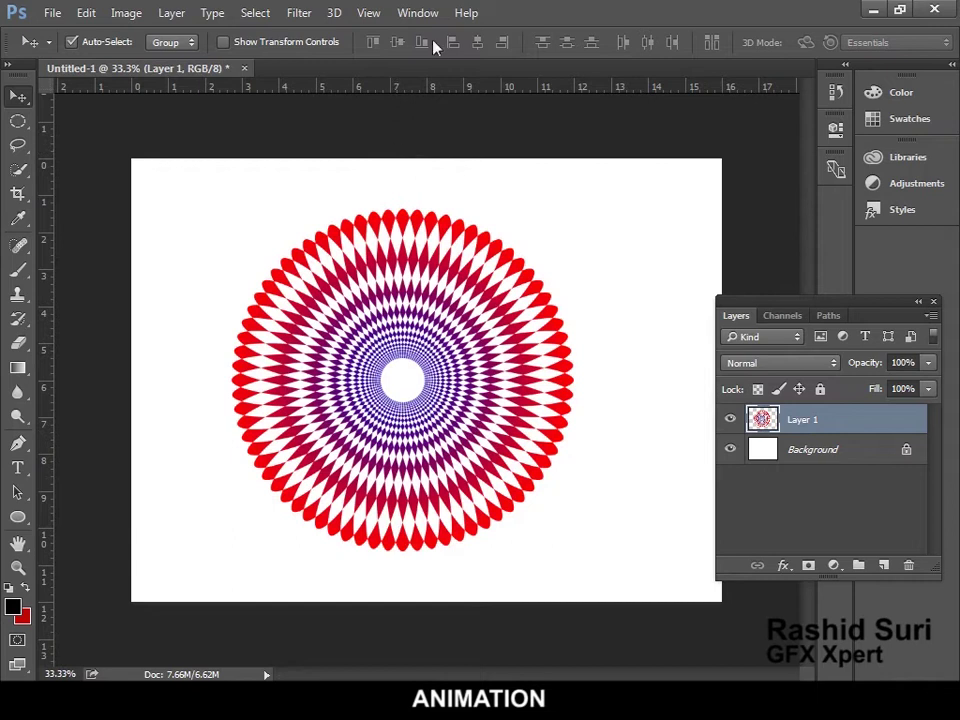
# Show the Timeline and create a video timeline for the document
pyautogui.click(420, 16)
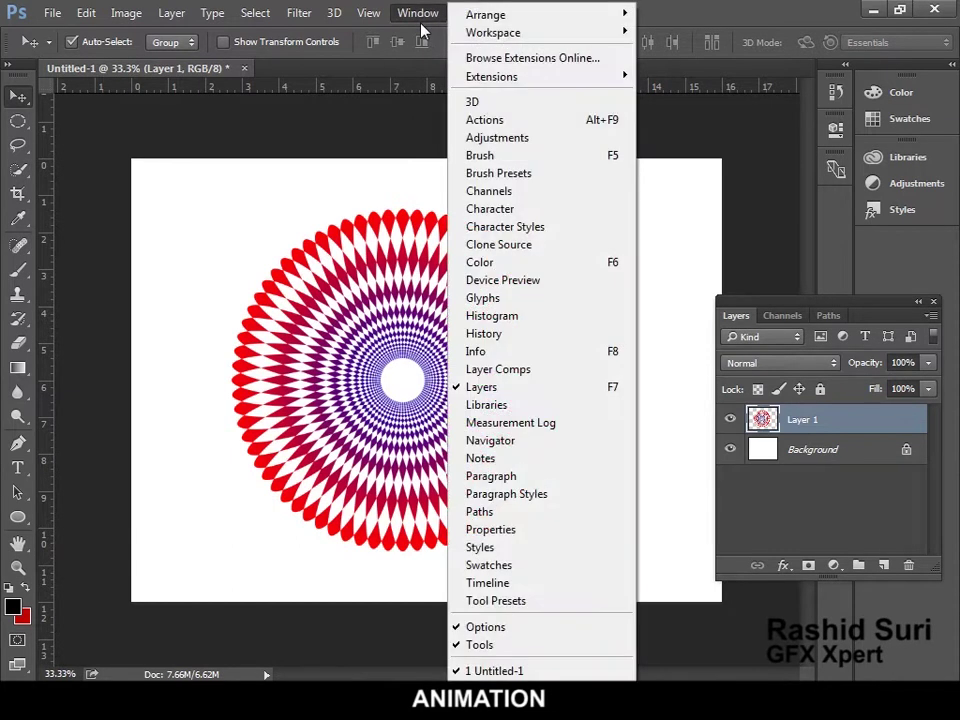
pyautogui.click(585, 583)
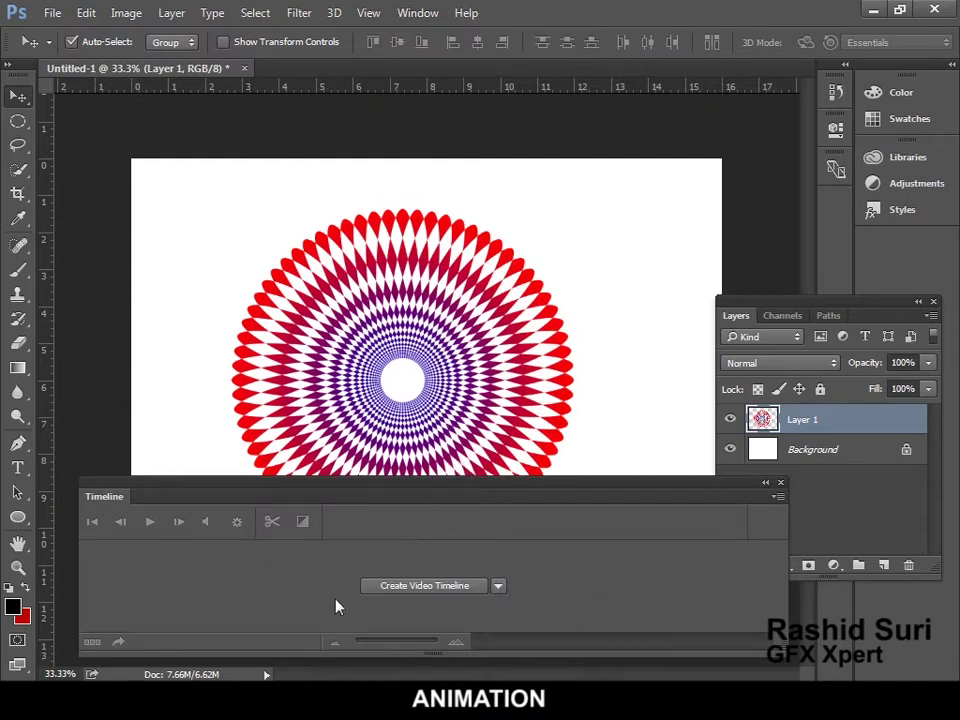
pyautogui.click(451, 585)
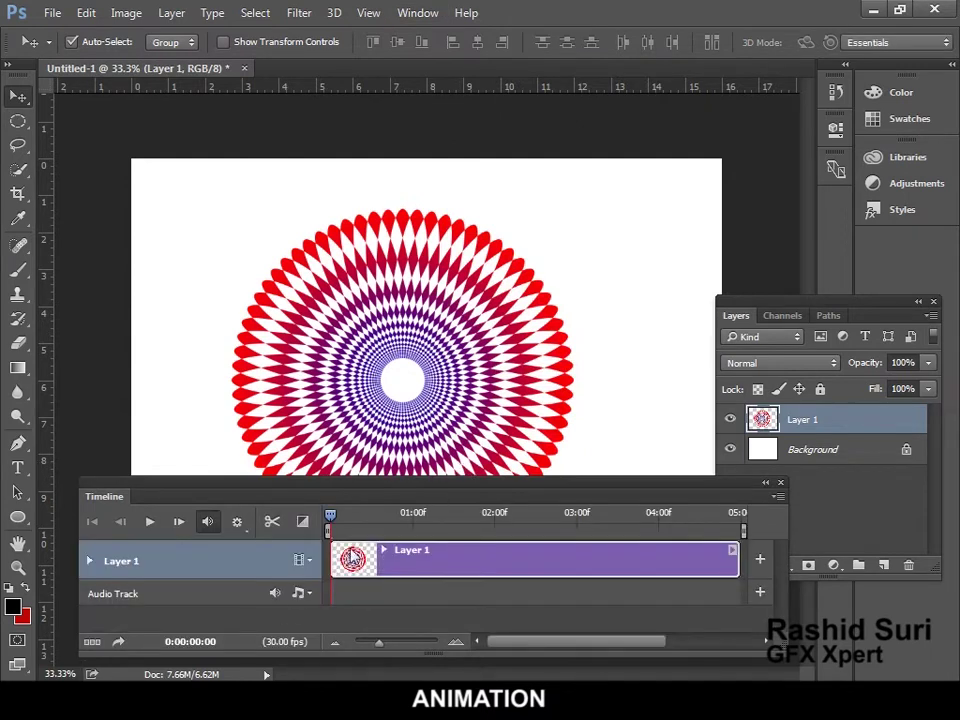
# Set the motion preset of the Layer 1 clip to Rotate
pyautogui.click(733, 556)
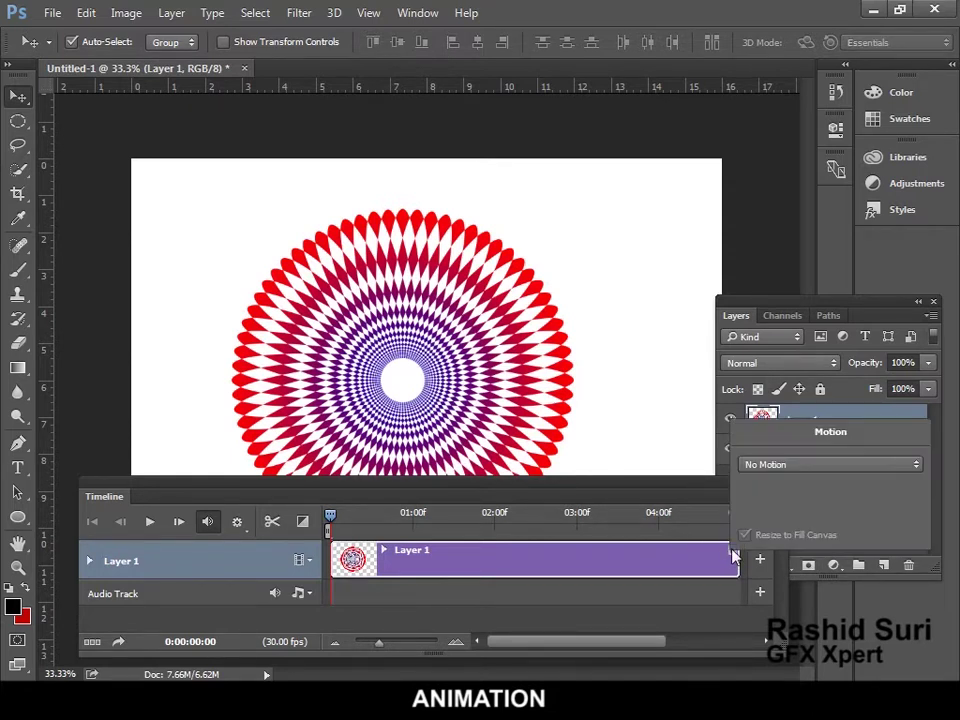
pyautogui.click(848, 466)
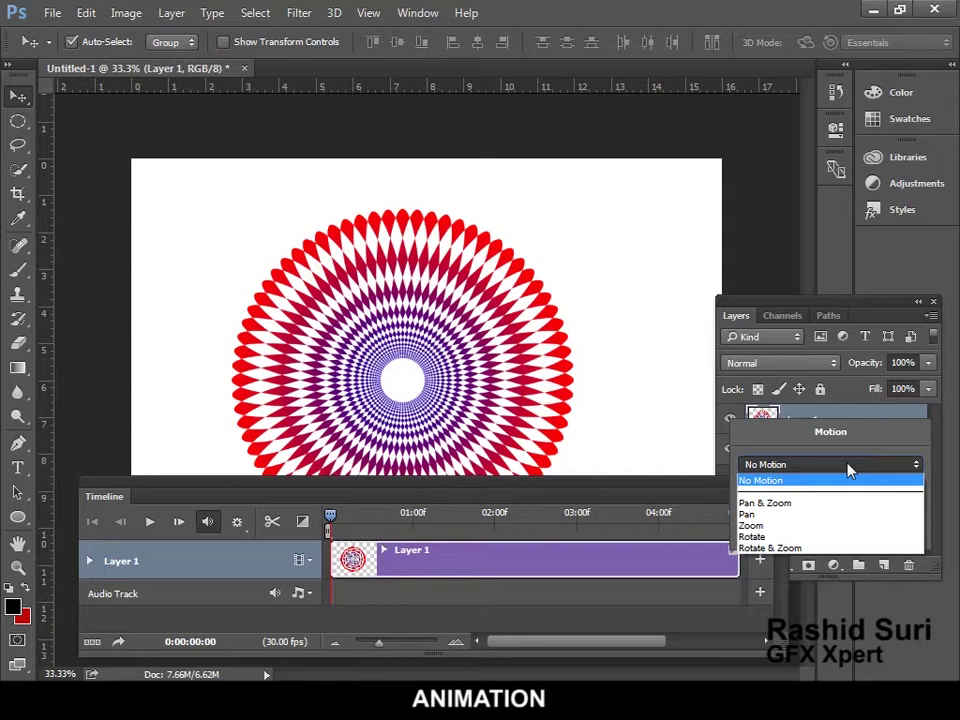
pyautogui.click(790, 538)
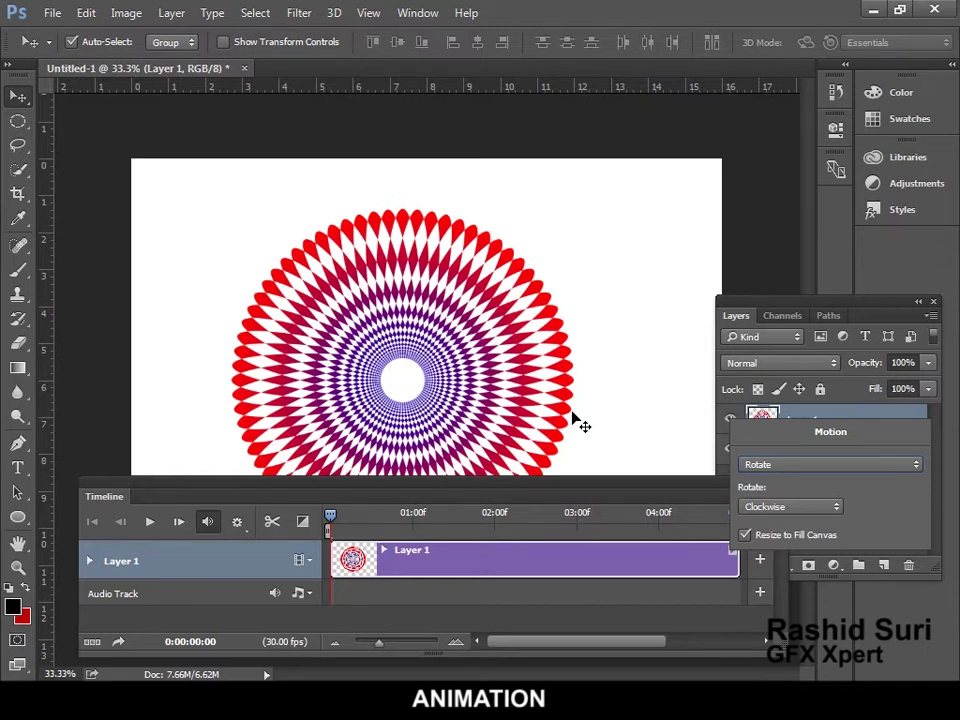
# Turn off Resize to Fill Canvas for the Rotate motion and expand Layer 1's keyframe tracks in the Timeline
pyautogui.click(745, 536)
pyautogui.moveTo(248, 487); pyautogui.dragTo(235, 470)
pyautogui.click(78, 546)
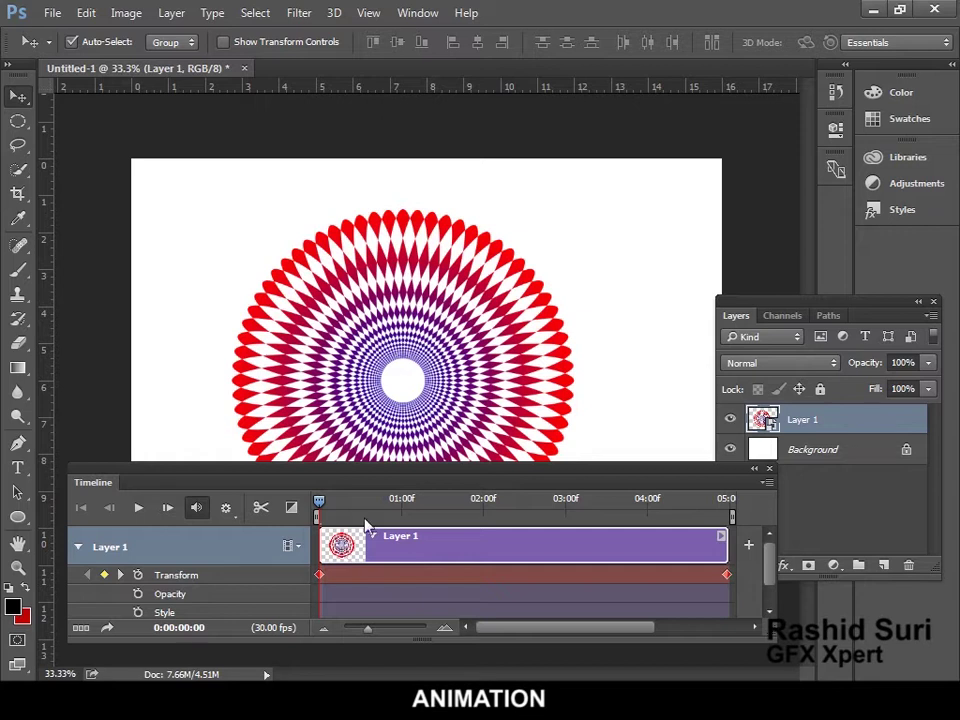
# Play the rotation preview to about two seconds and return the playhead to the start of the timeline
pyautogui.press('space')
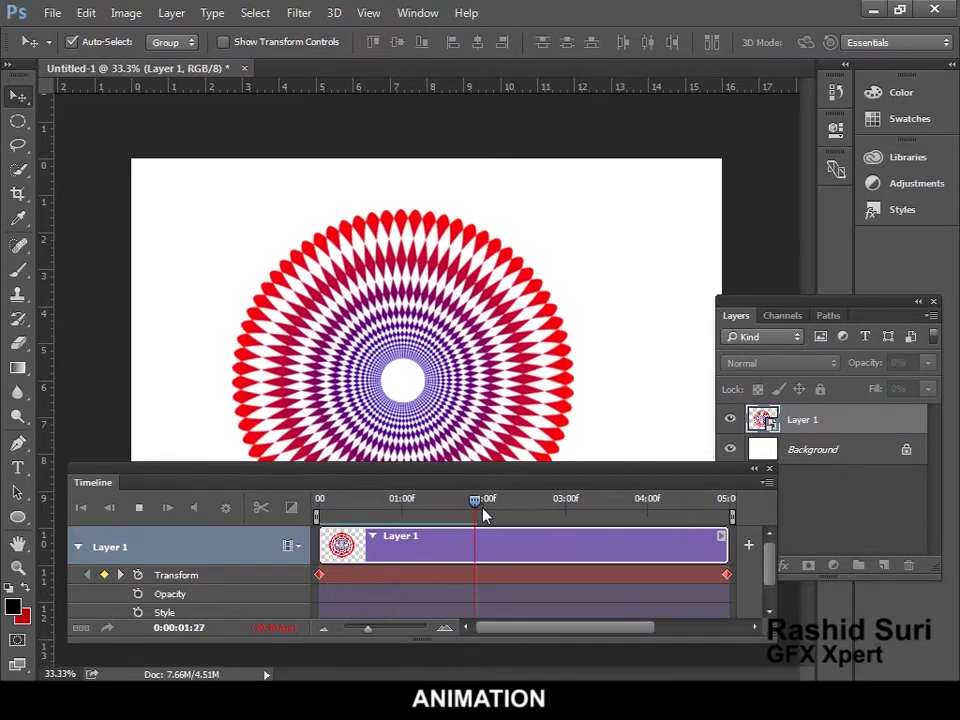
pyautogui.press('space')
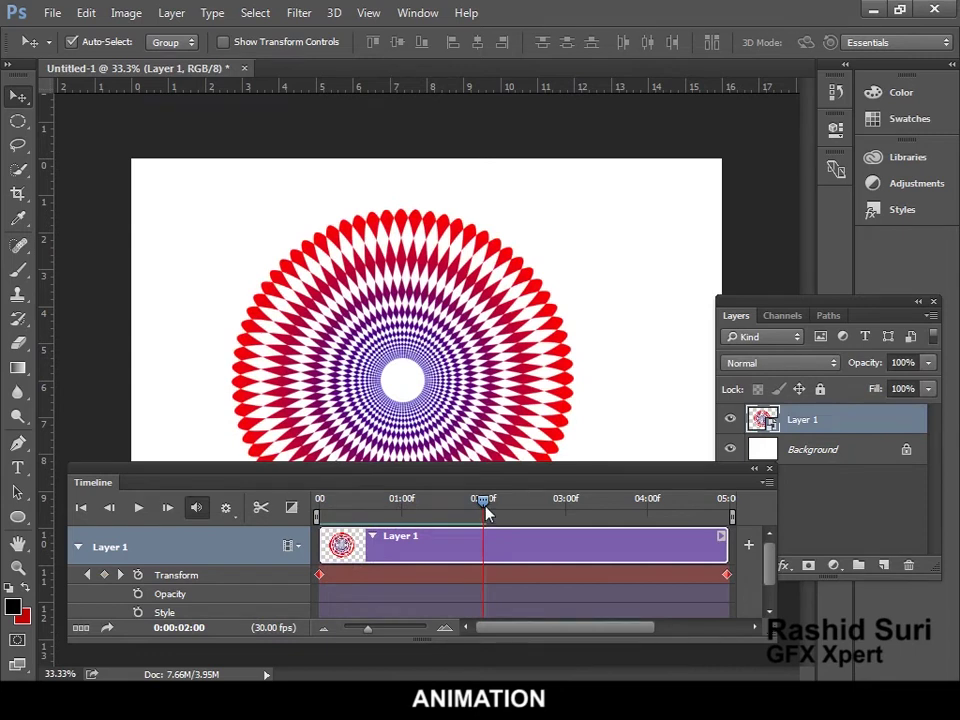
pyautogui.moveTo(485, 512); pyautogui.dragTo(294, 521)
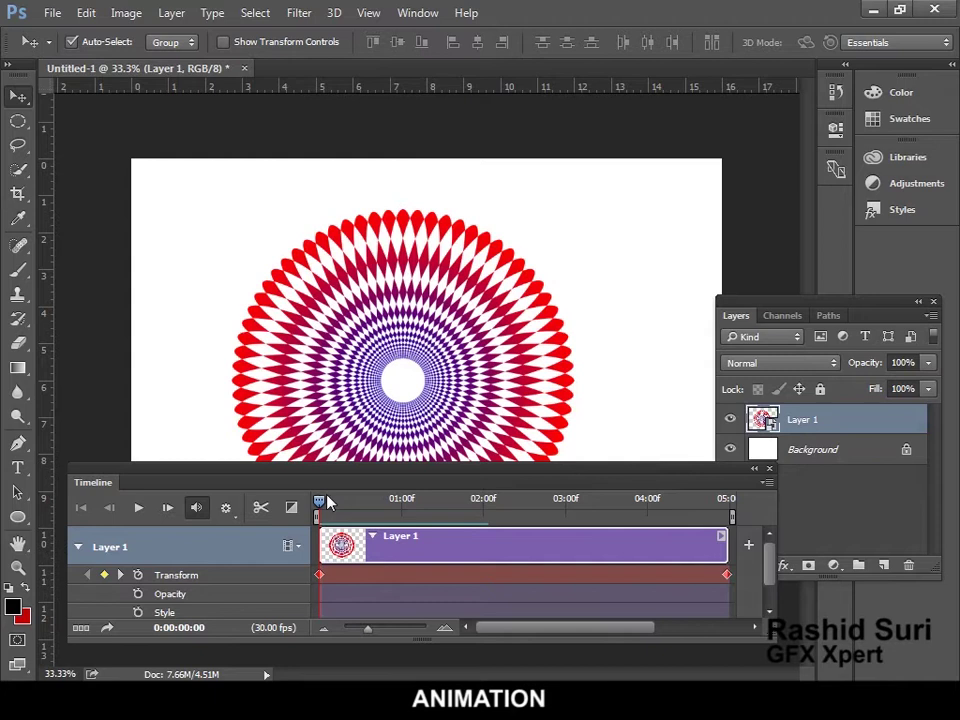
# Place the playhead at 0:00:03:00 and move Layer 1's end Transform keyframe to that time
pyautogui.moveTo(322, 502); pyautogui.dragTo(567, 535)
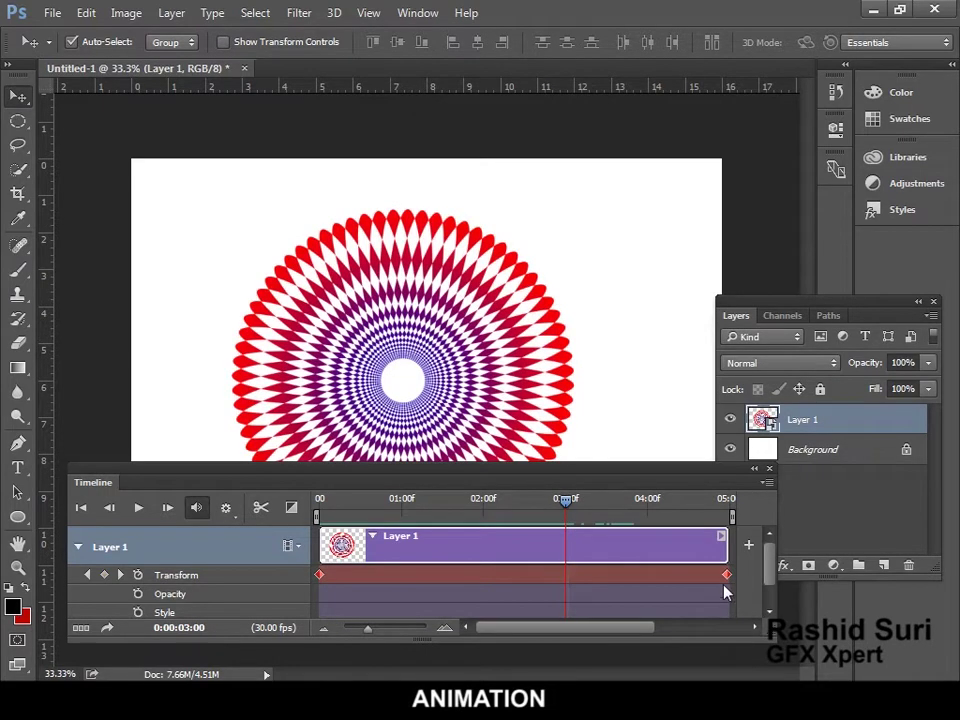
pyautogui.moveTo(727, 574); pyautogui.dragTo(568, 585)
pyautogui.moveTo(565, 578); pyautogui.dragTo(567, 578)
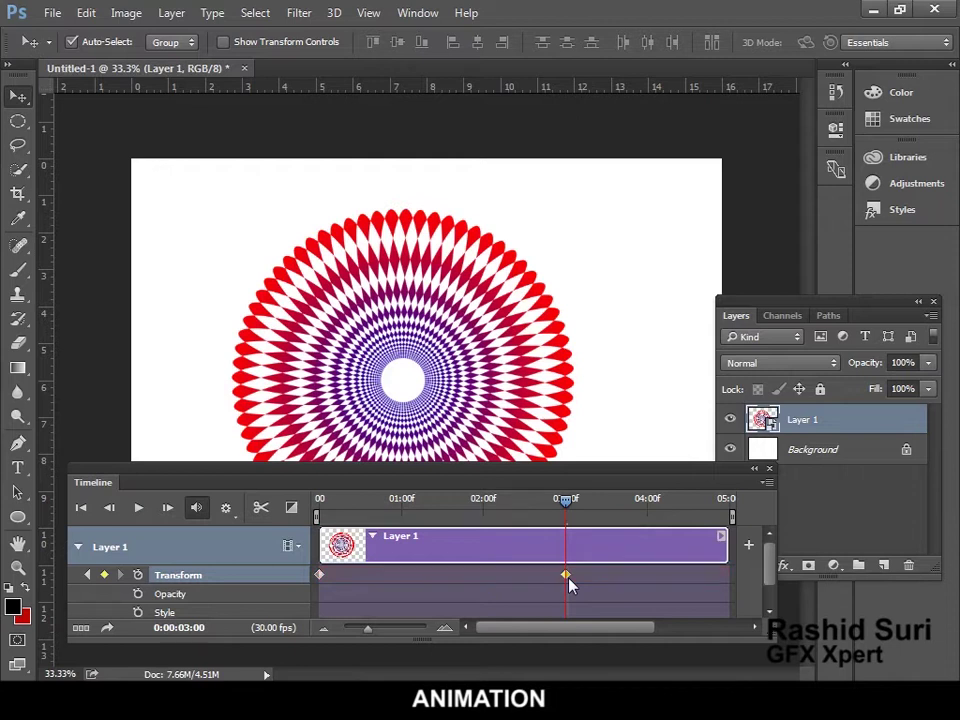
# Set the pattern's rotation at the 3-second keyframe to 180° with Free Transform and apply it
pyautogui.hotkey('ctrl', 't')
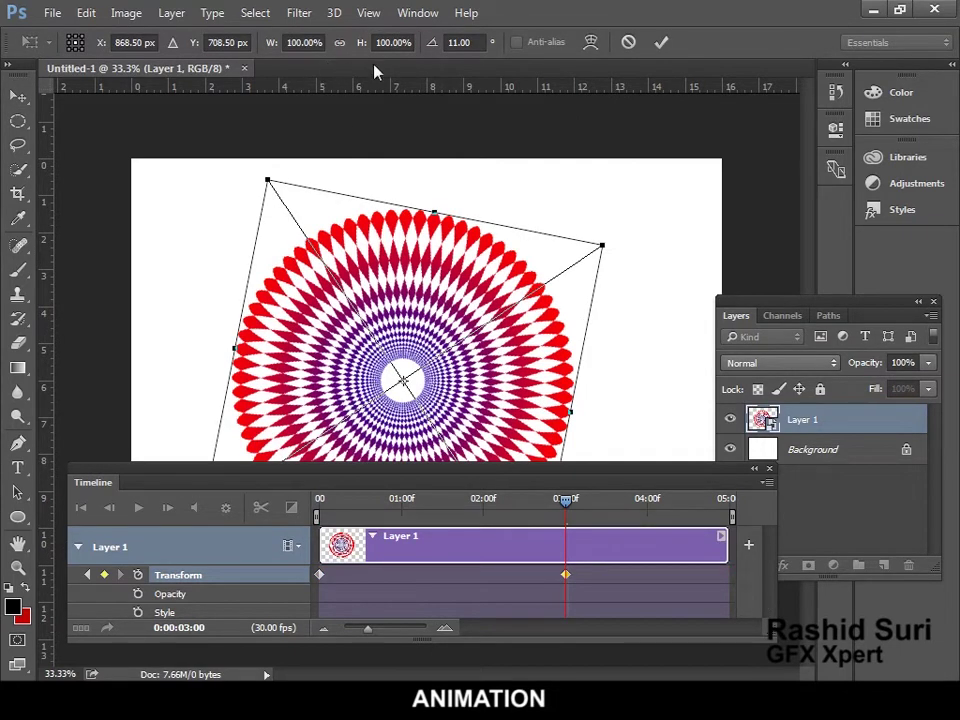
pyautogui.click(477, 42)
pyautogui.write('180')
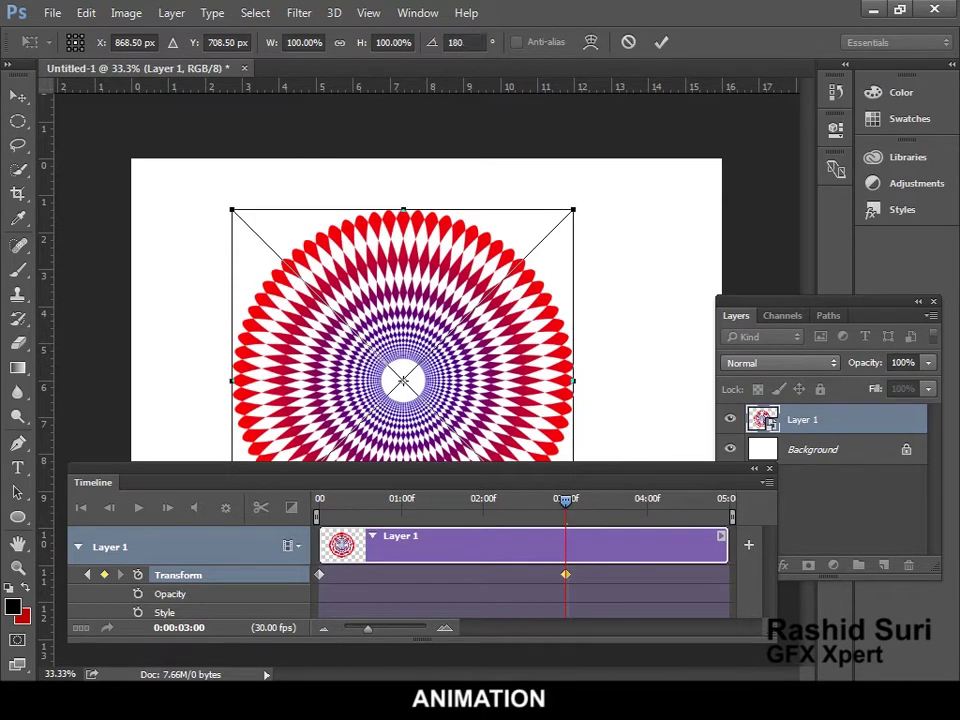
pyautogui.press('Return')
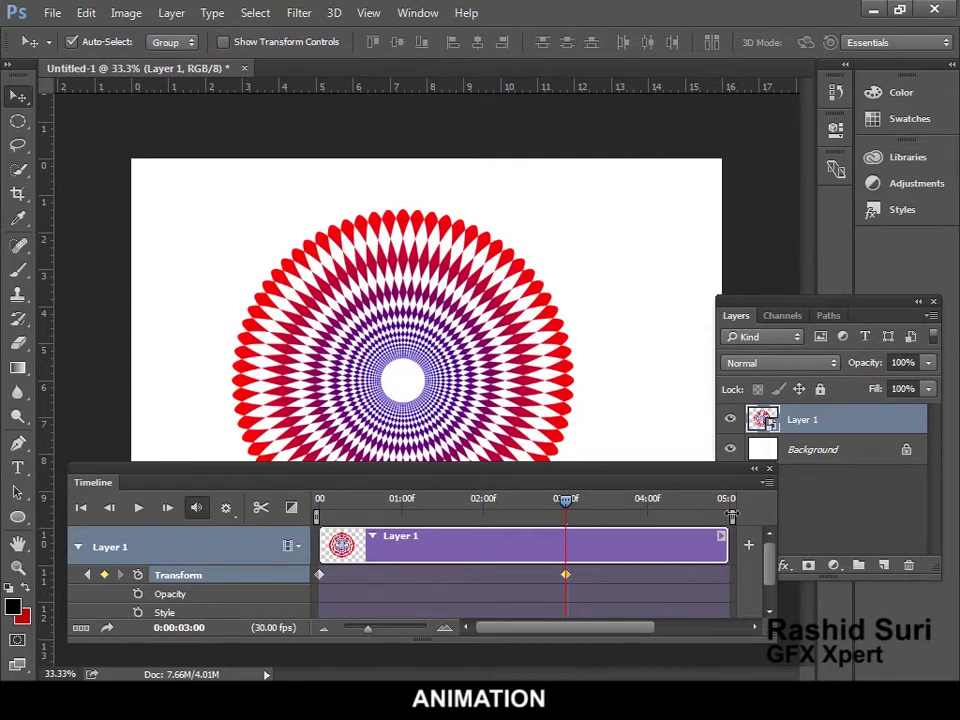
# Play the animation from the start past the 3-second keyframe to check the rotation speed
pyautogui.moveTo(567, 505); pyautogui.dragTo(285, 506)
pyautogui.press('space')
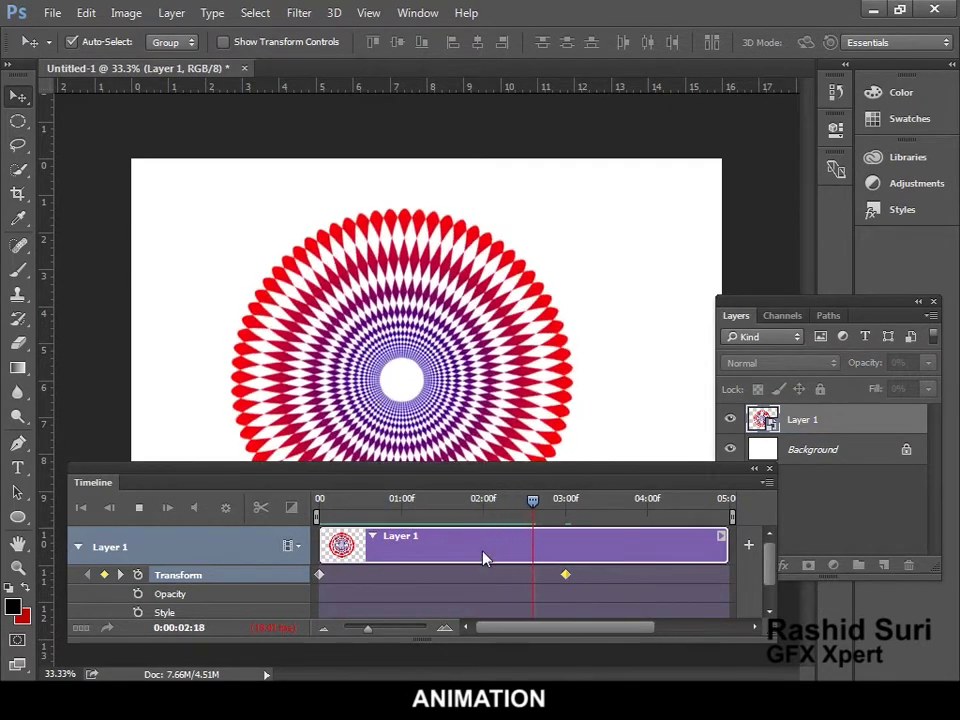
pyautogui.press('space')
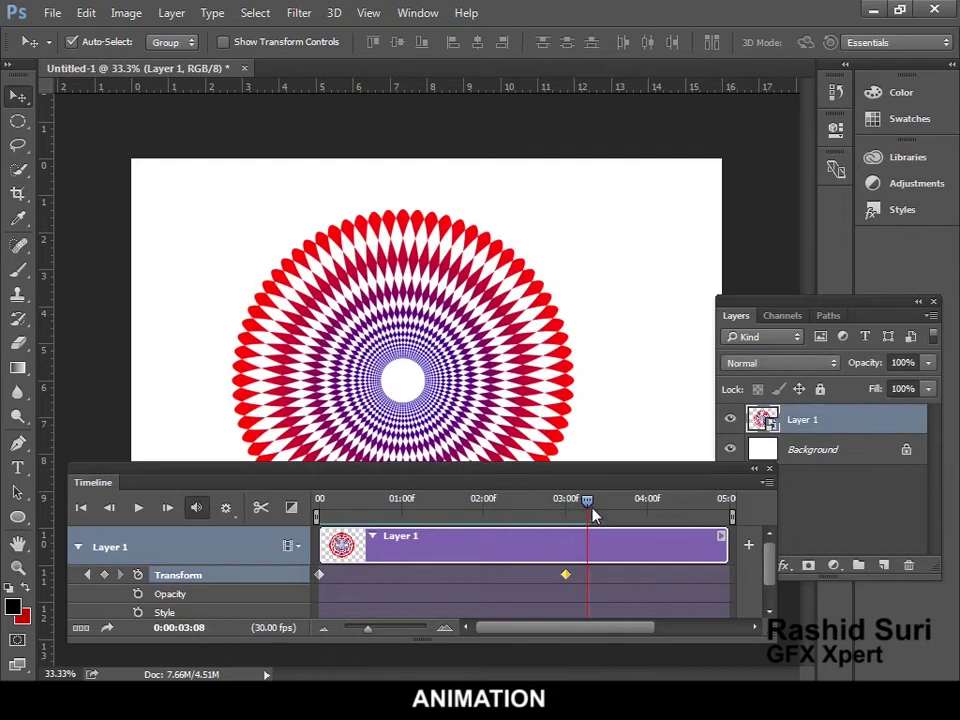
# Move the 3-second Transform keyframe to the clip's 5-second end, return the playhead to the start and lower the Timeline
pyautogui.moveTo(566, 580); pyautogui.dragTo(726, 578)
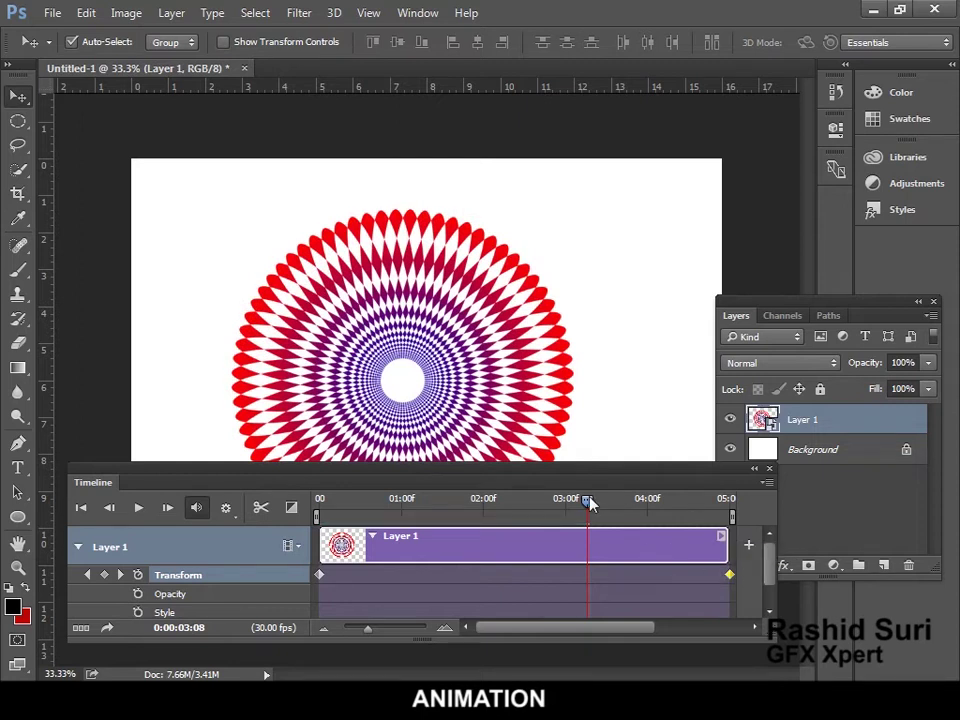
pyautogui.moveTo(588, 503); pyautogui.dragTo(200, 506)
pyautogui.moveTo(546, 476); pyautogui.dragTo(546, 541)
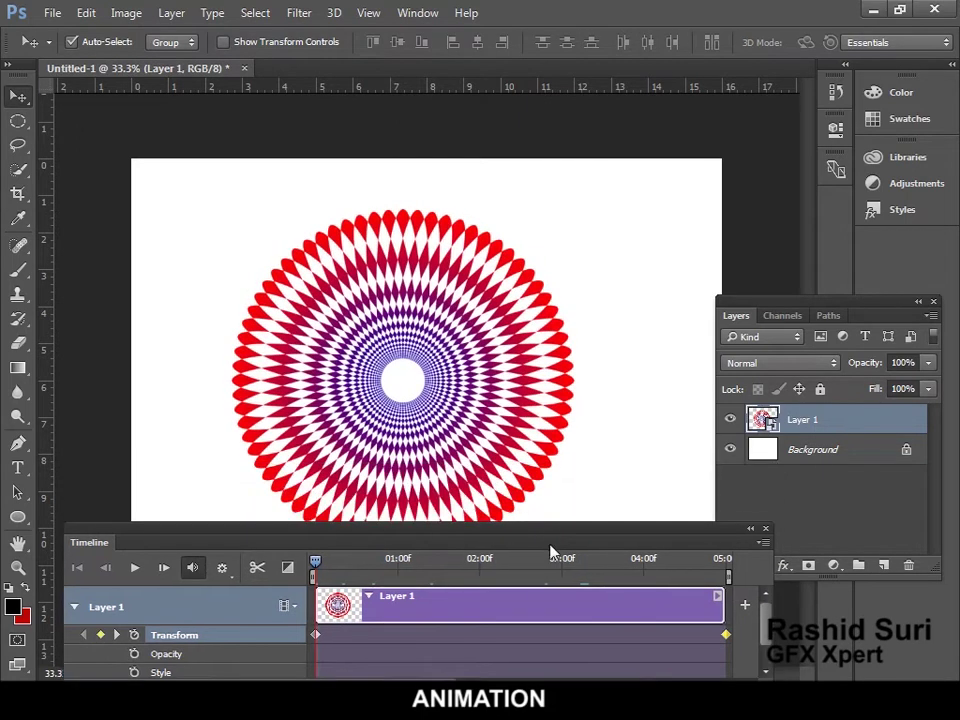
# Play the full five-second rotation, reset the playhead to the start and close the Timeline
pyautogui.press('space')
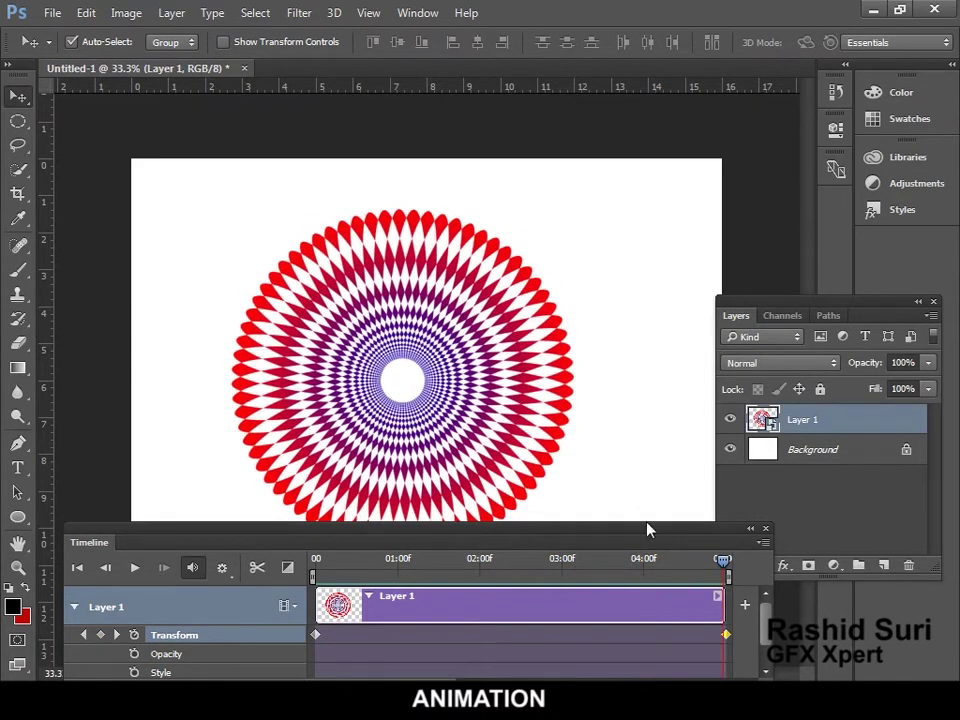
pyautogui.moveTo(723, 562); pyautogui.dragTo(307, 464)
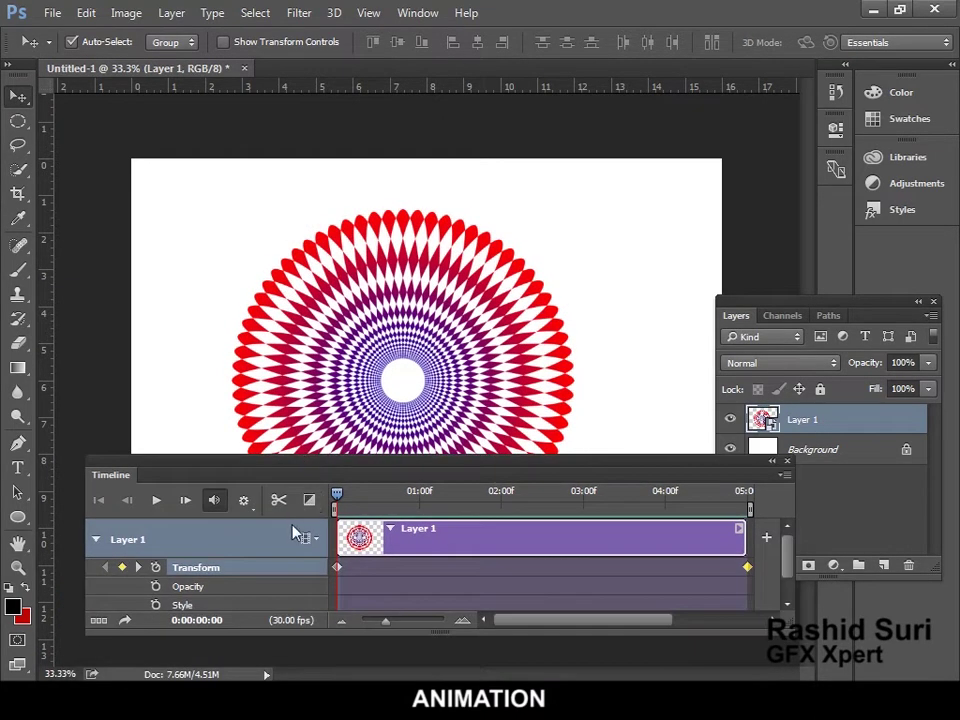
pyautogui.click(787, 466)
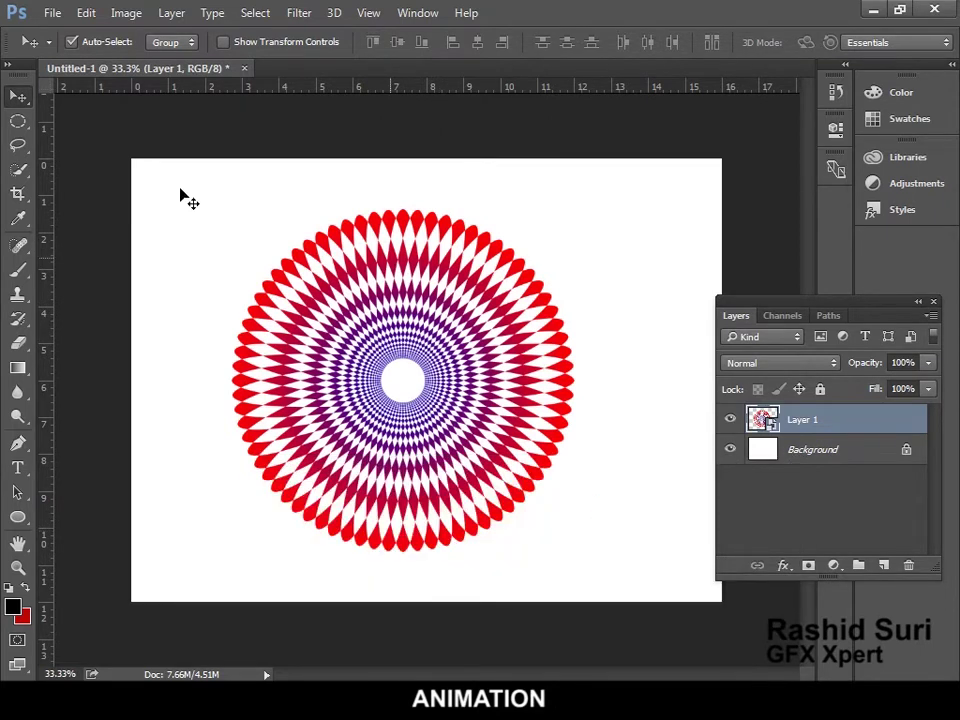
# Start a Render Video export of the document and name the output file animation
pyautogui.click(50, 13)
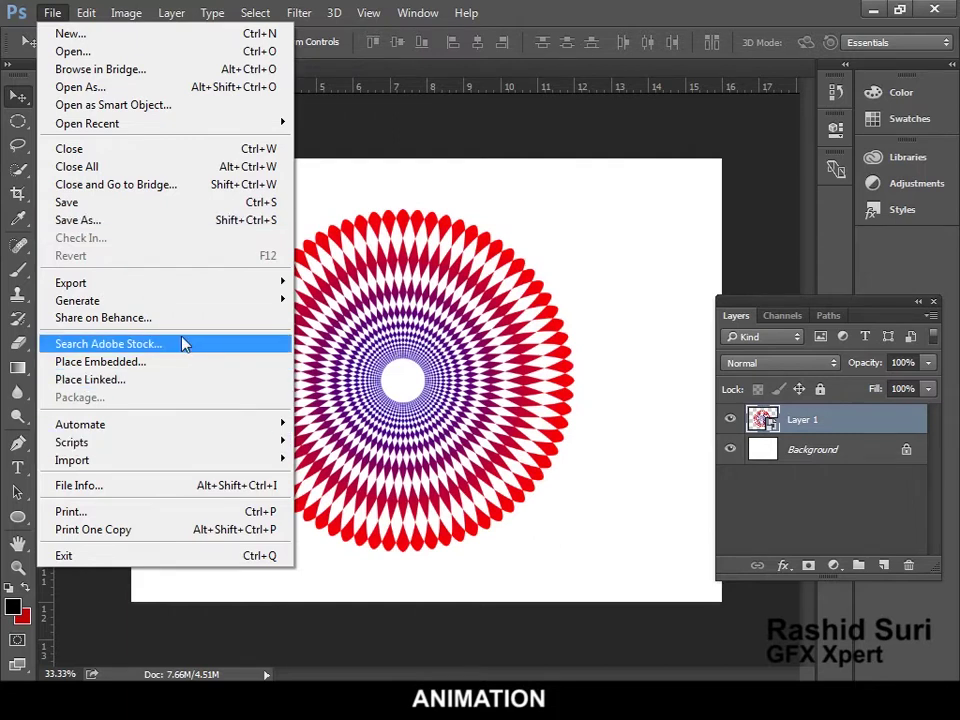
pyautogui.moveTo(201, 284)
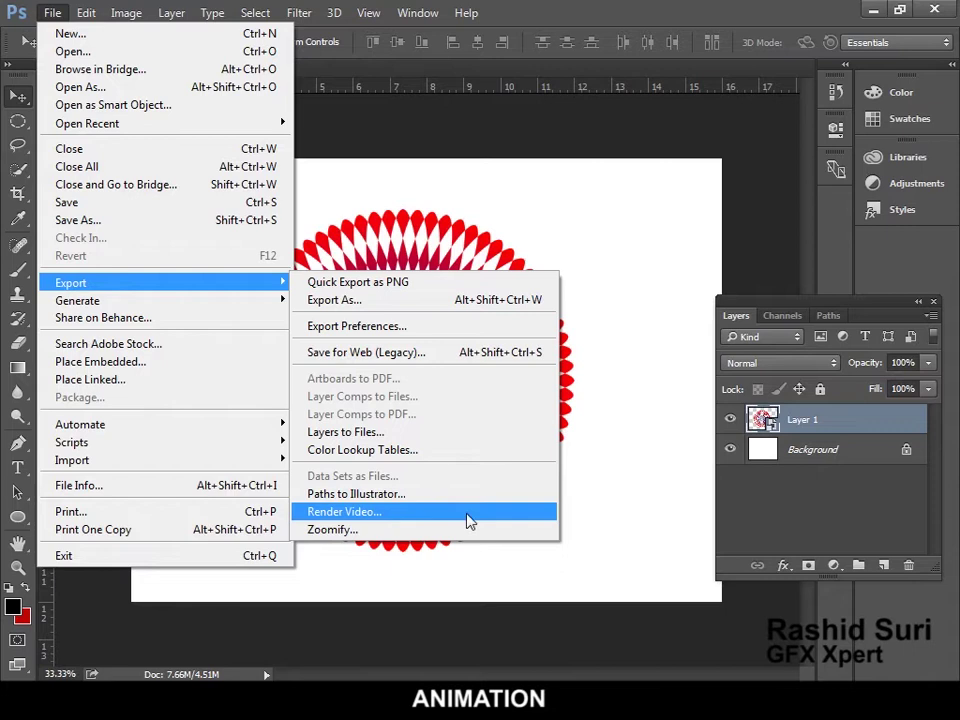
pyautogui.click(387, 514)
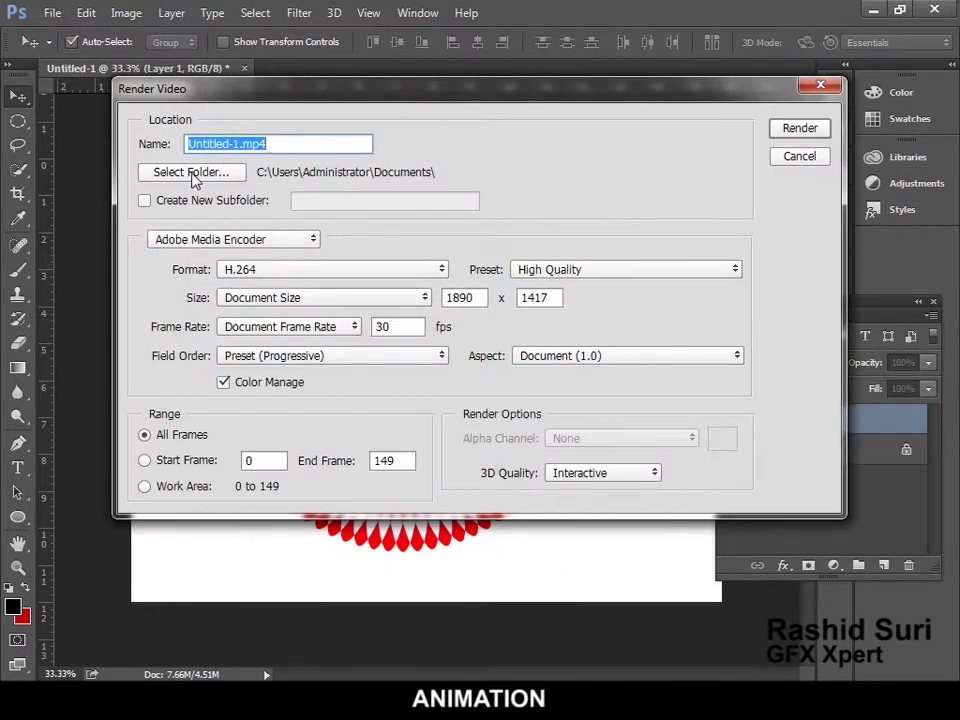
pyautogui.write('animation')
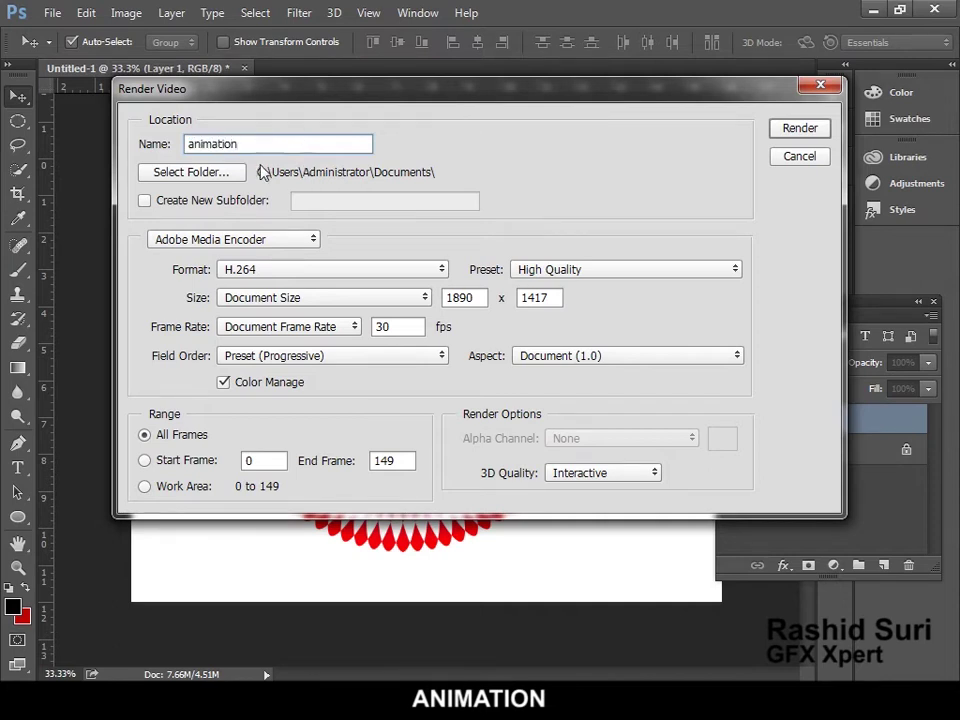
# Choose the images folder on the Desktop as the render location and render the video
pyautogui.click(218, 176)
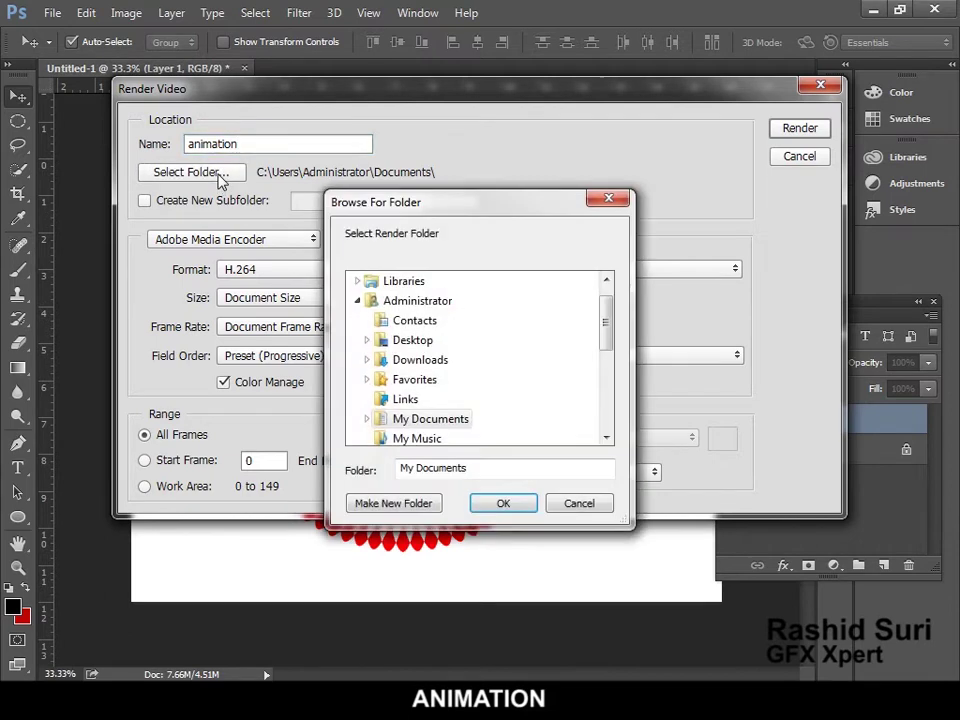
pyautogui.moveTo(606, 325)
pyautogui.mouseDown()
pyautogui.moveTo(606, 396)
pyautogui.moveTo(592, 436)
pyautogui.moveTo(600, 321)
pyautogui.mouseUp()
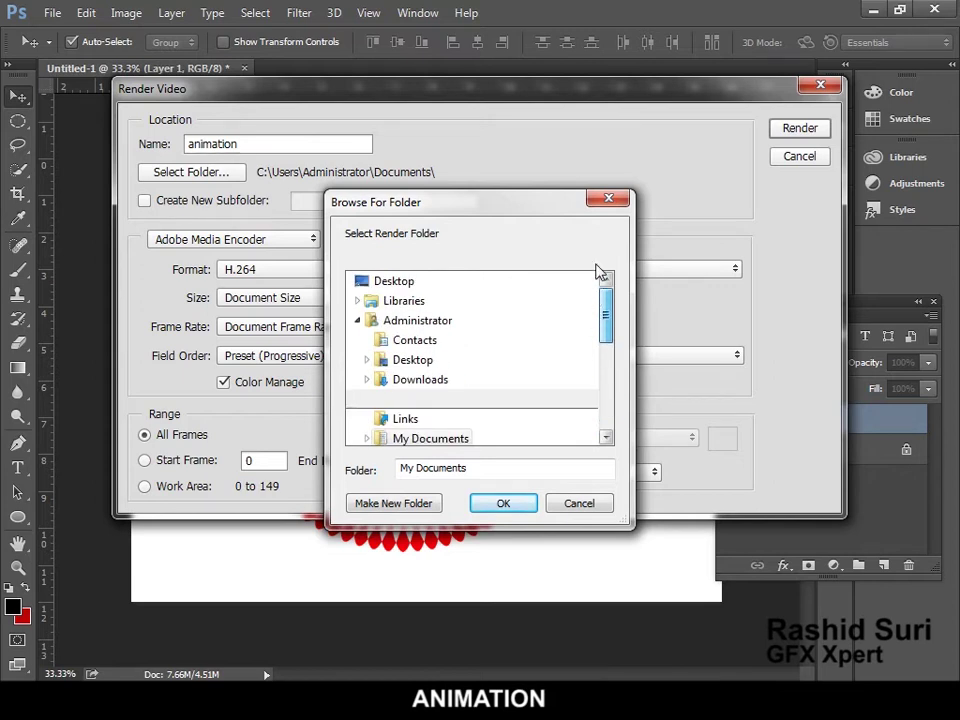
pyautogui.click(391, 287)
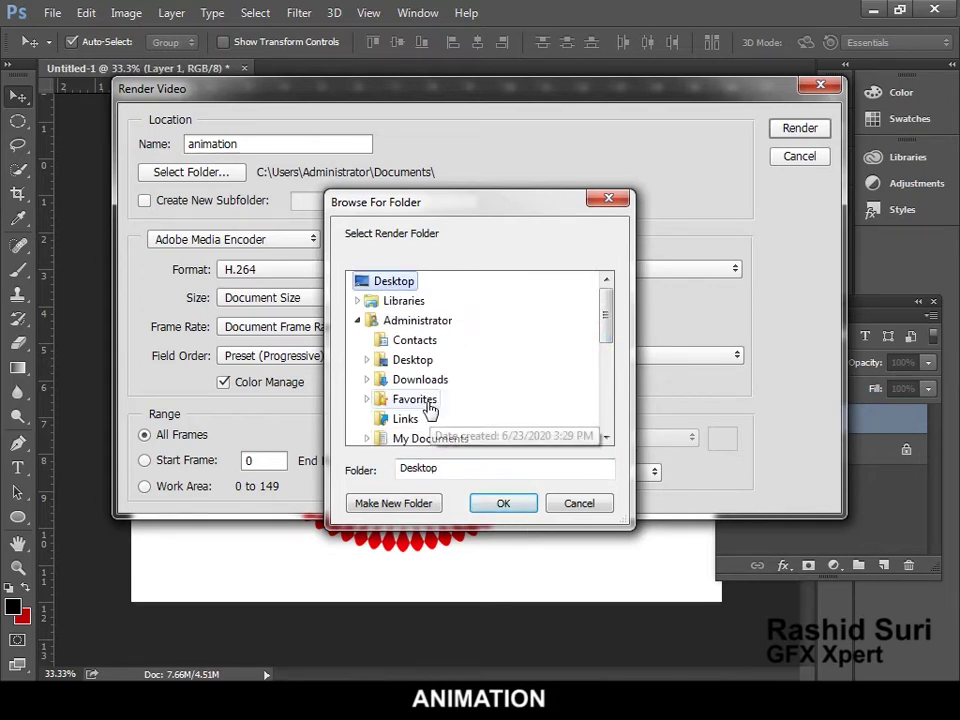
pyautogui.scroll(-1, 426, 408)
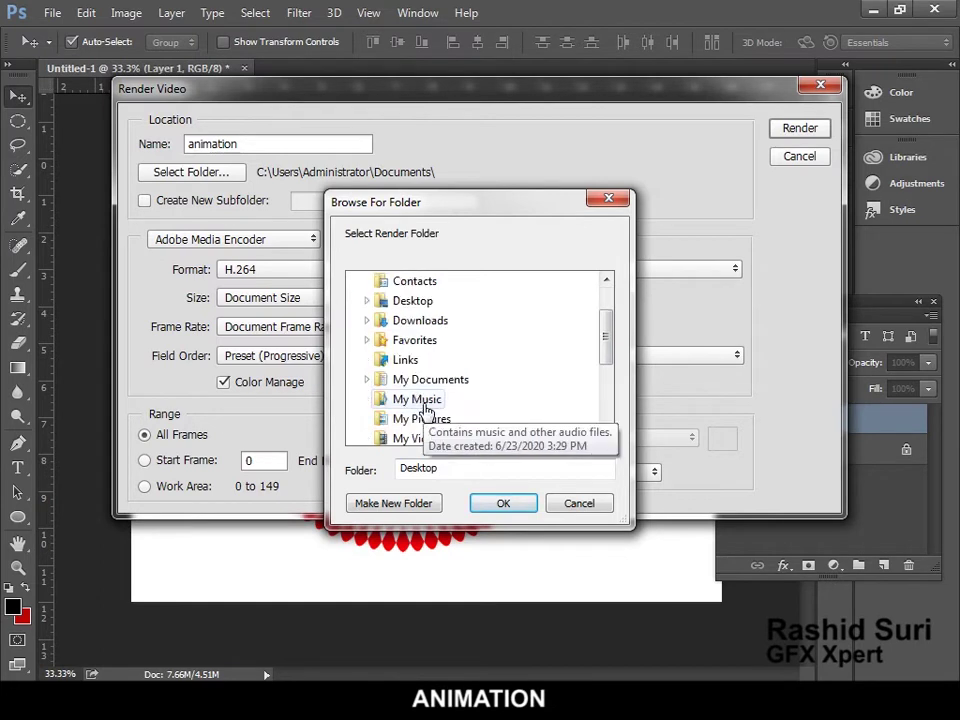
pyautogui.scroll(-3, 491, 390)
pyautogui.click(400, 418)
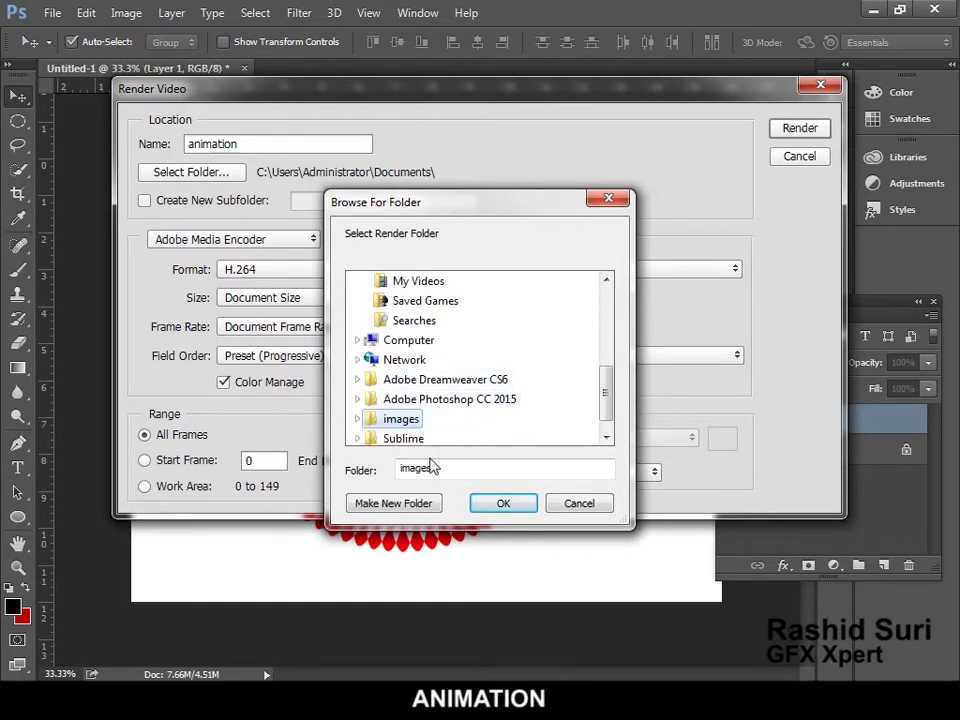
pyautogui.click(497, 506)
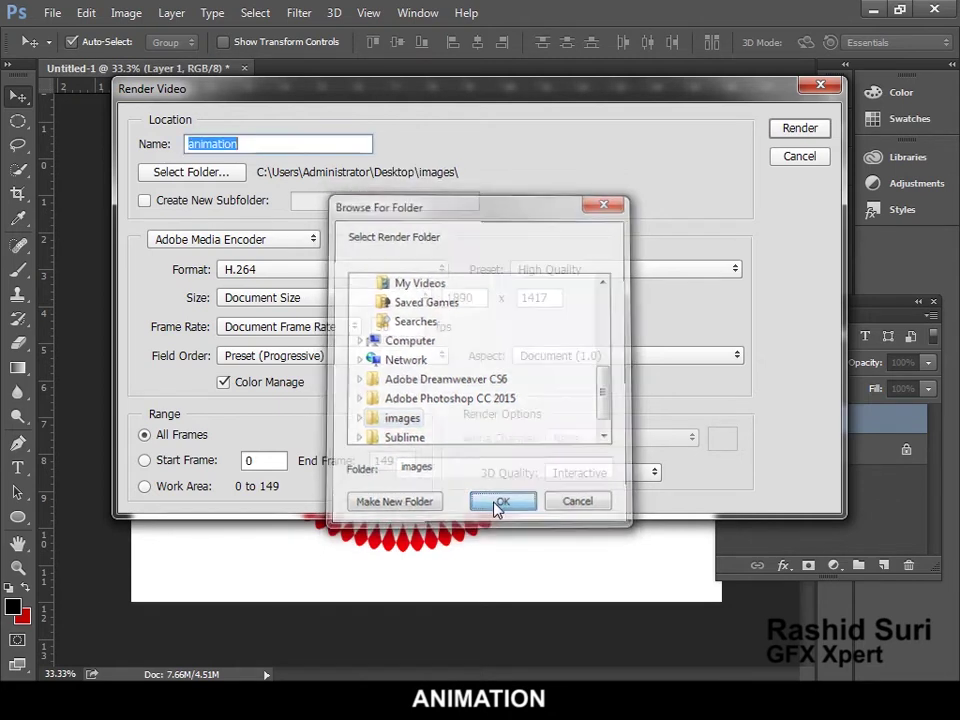
pyautogui.click(815, 137)
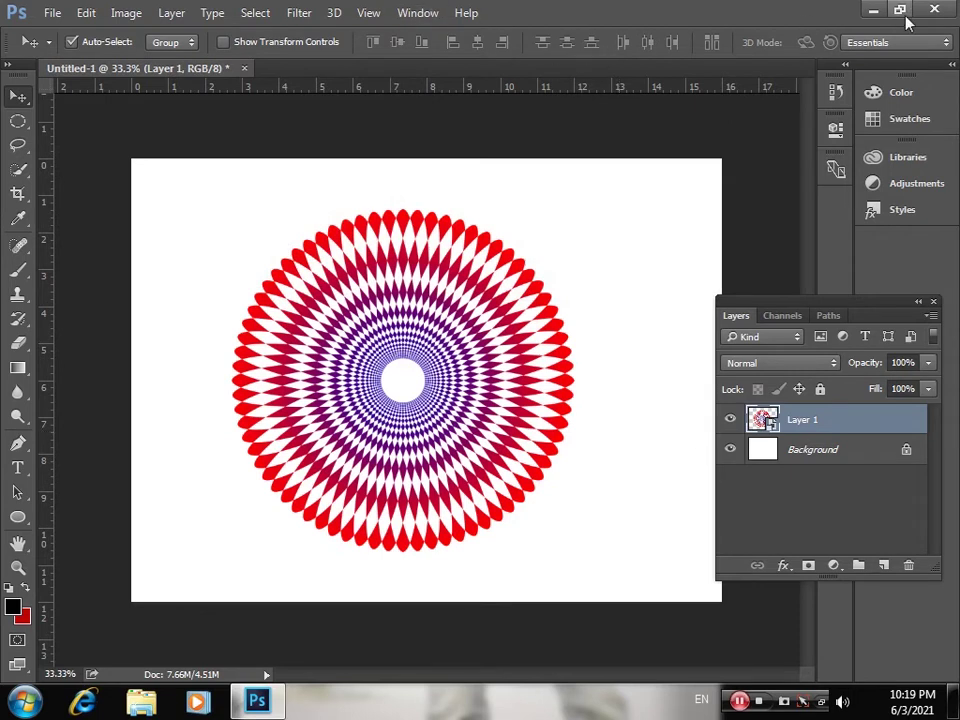
# Minimize Photoshop and open the images folder on the desktop
pyautogui.click(869, 12)
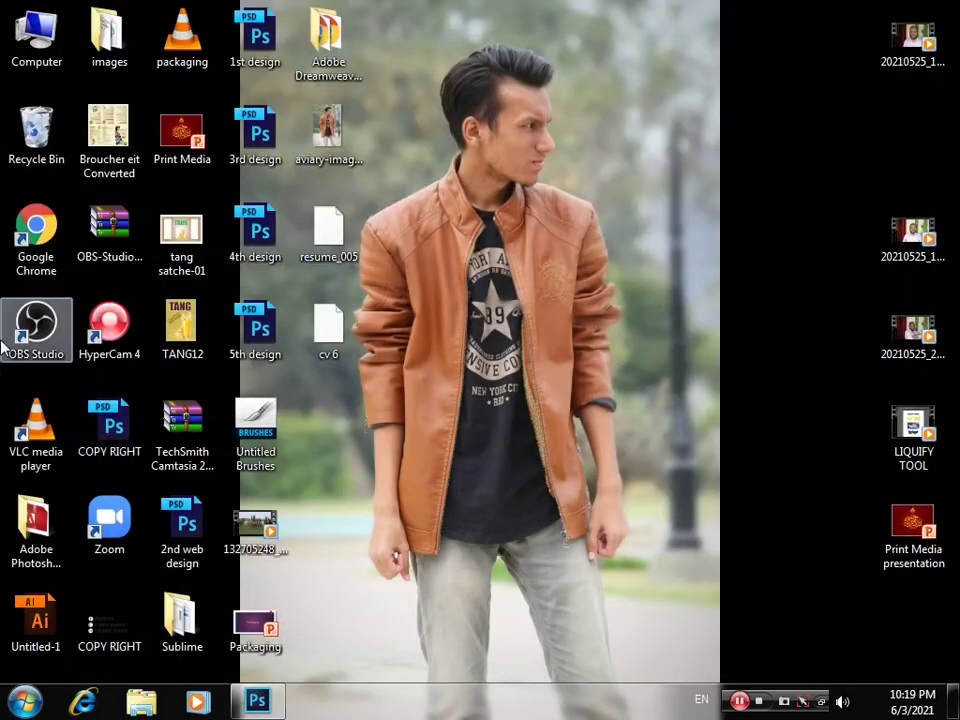
pyautogui.click(326, 62)
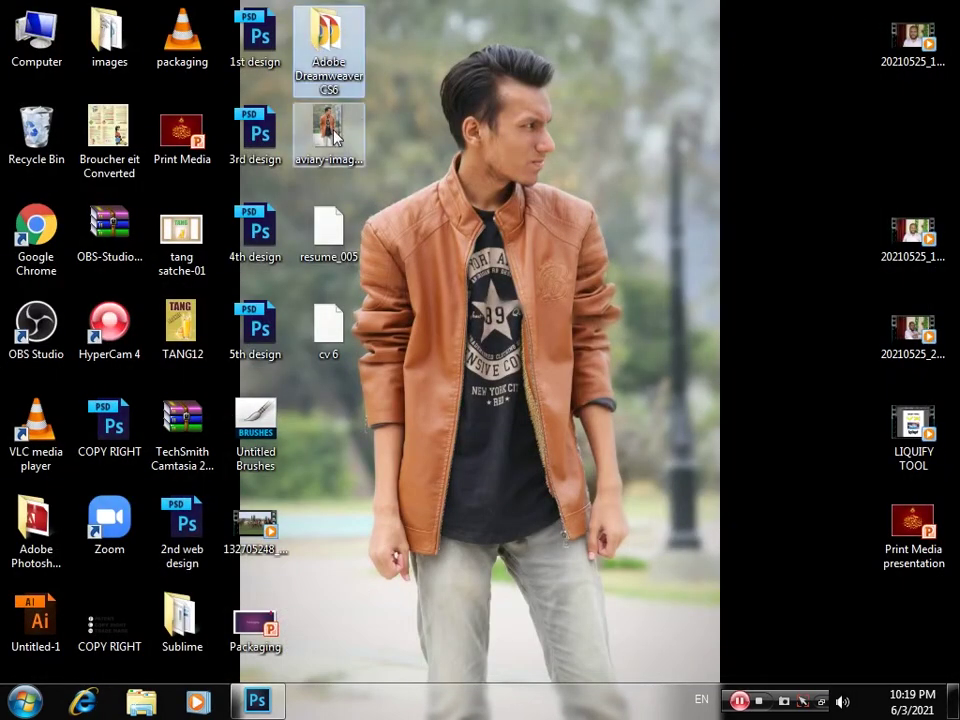
pyautogui.press('i')
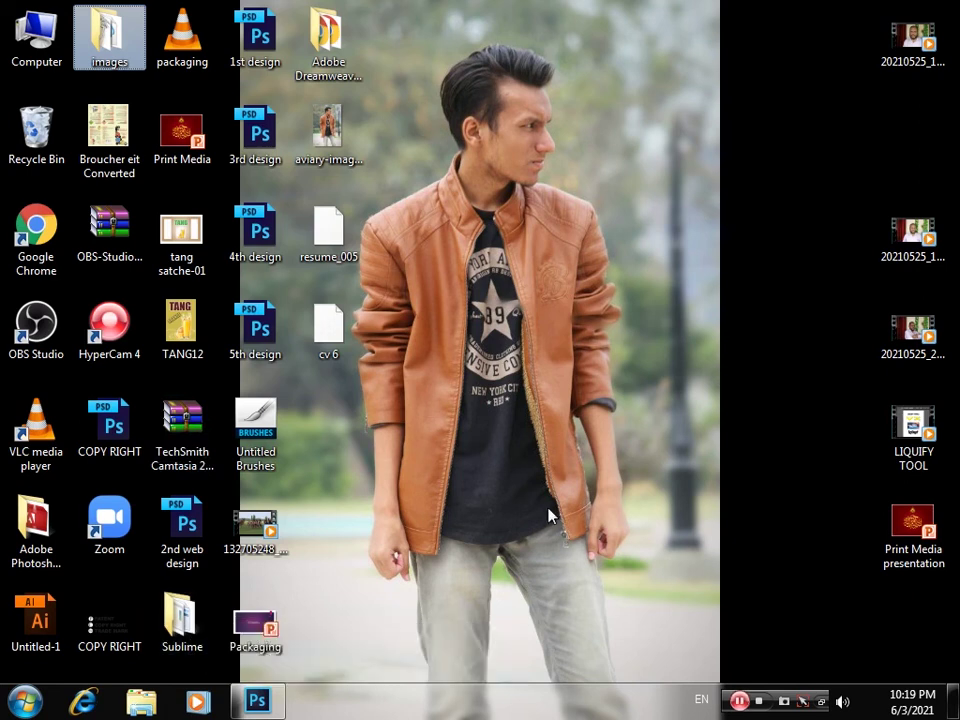
pyautogui.doubleClick(128, 38)
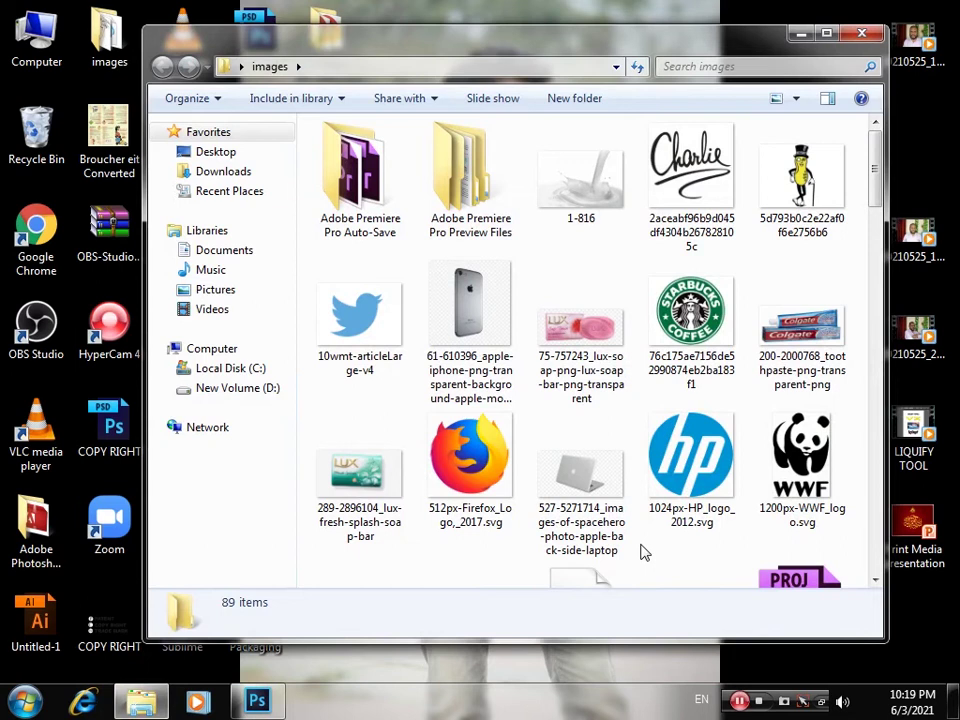
# Locate the rendered animation video in the images folder and open it with a chosen program
pyautogui.press('a')
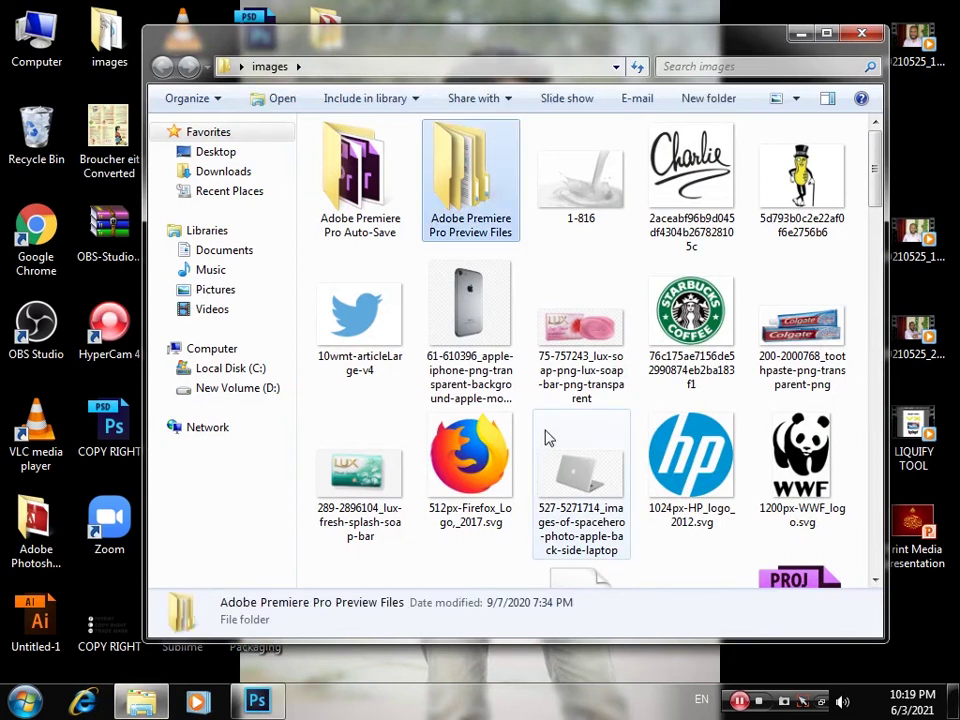
pyautogui.press('a')
pyautogui.click(615, 184)
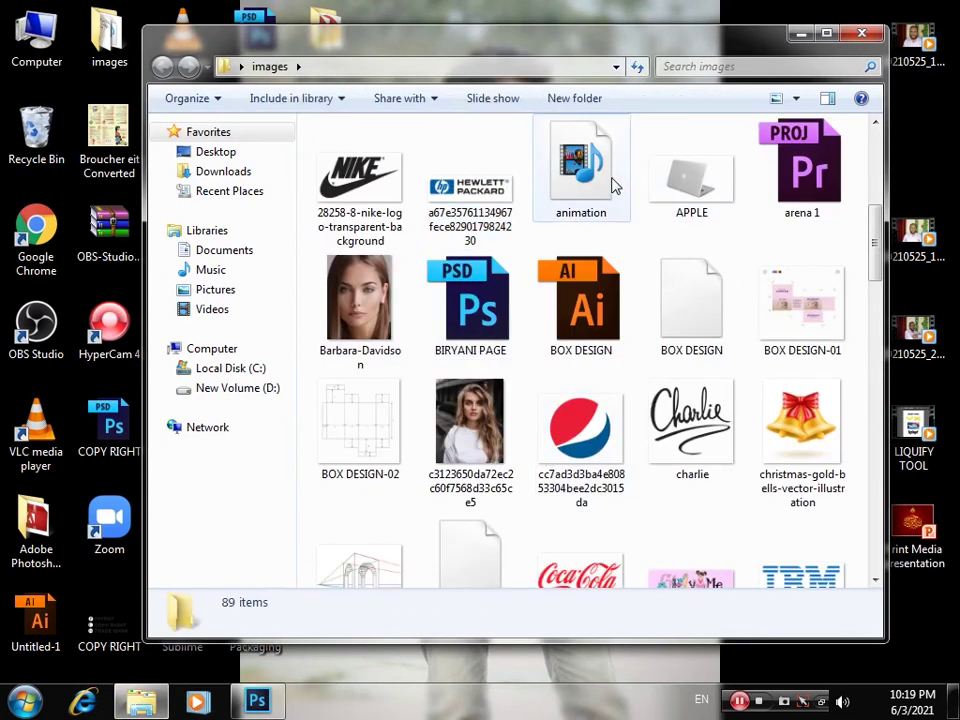
pyautogui.rightClick(603, 185)
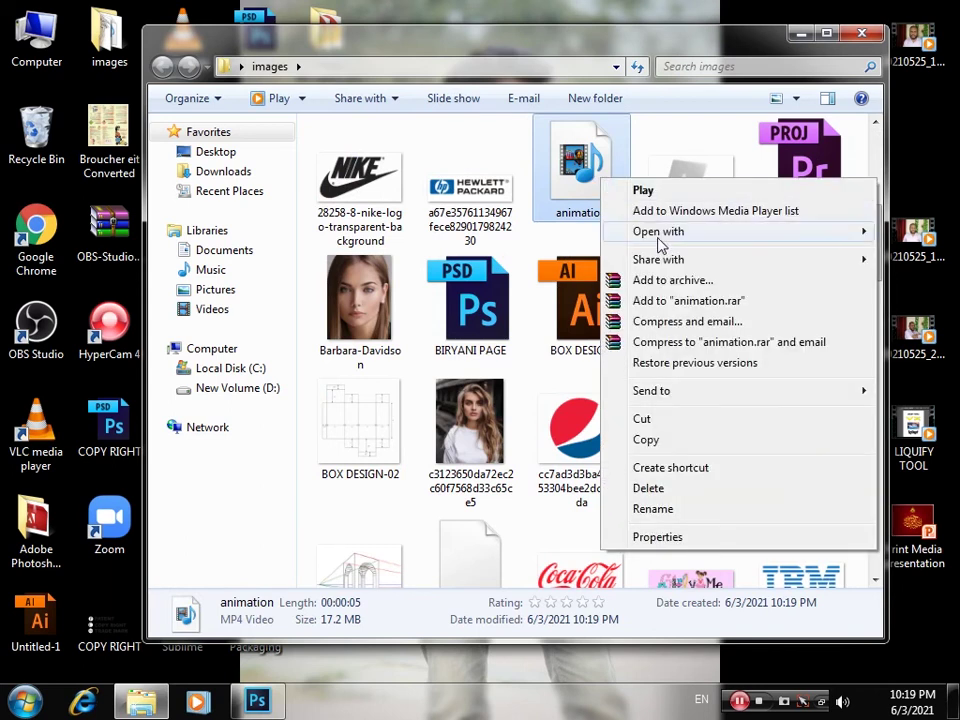
pyautogui.moveTo(660, 238)
pyautogui.click(460, 252)
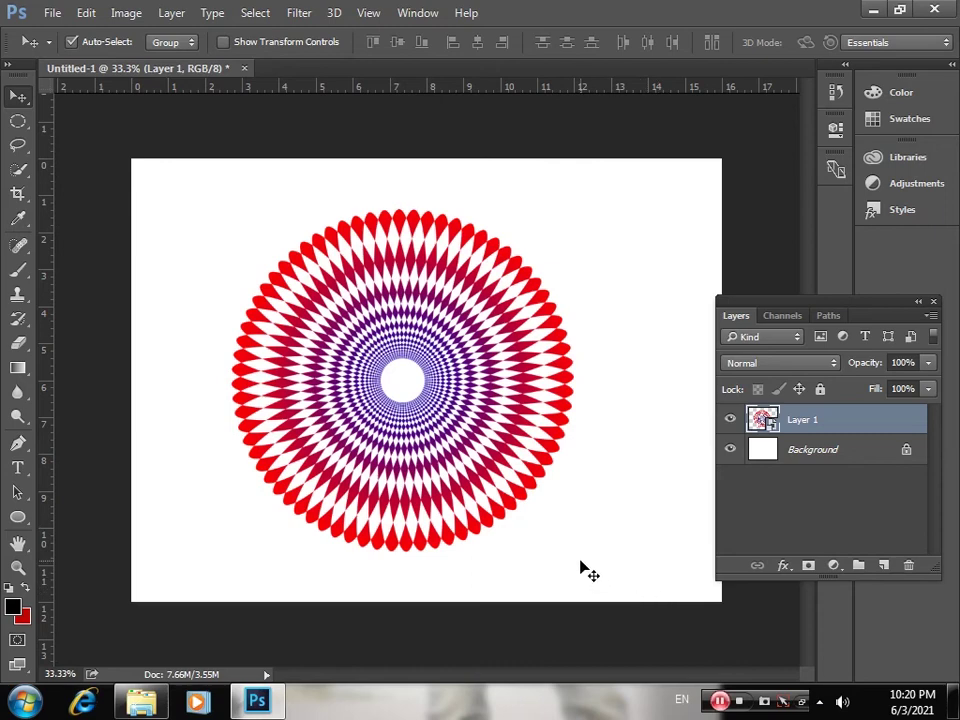
# Preview the rotating pattern on the Photoshop canvas by starting and stopping playback
pyautogui.press('space')
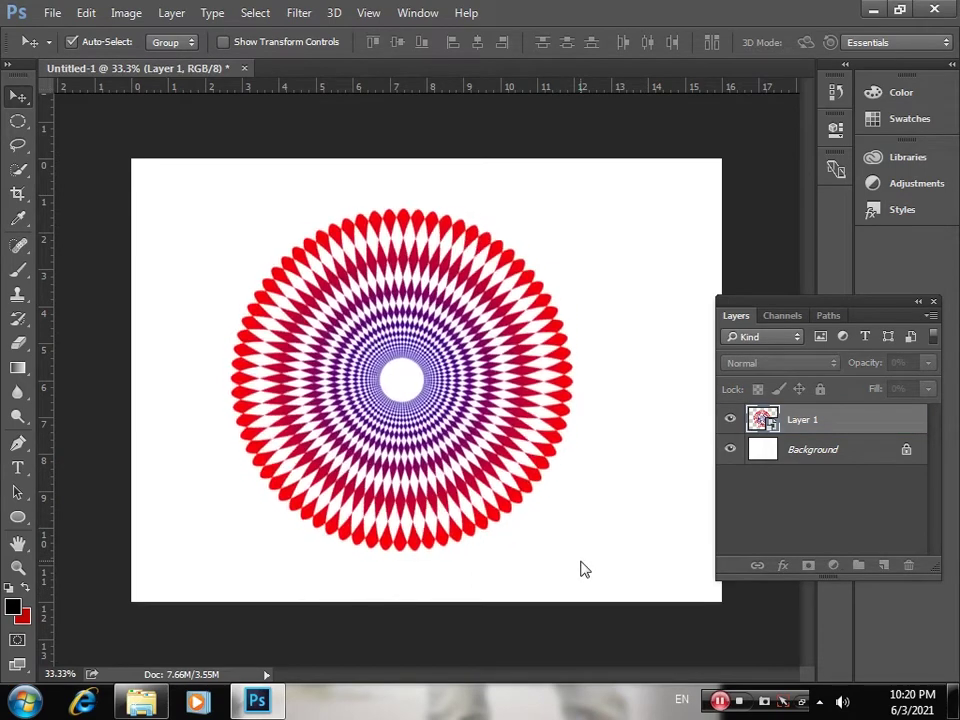
pyautogui.press('space')
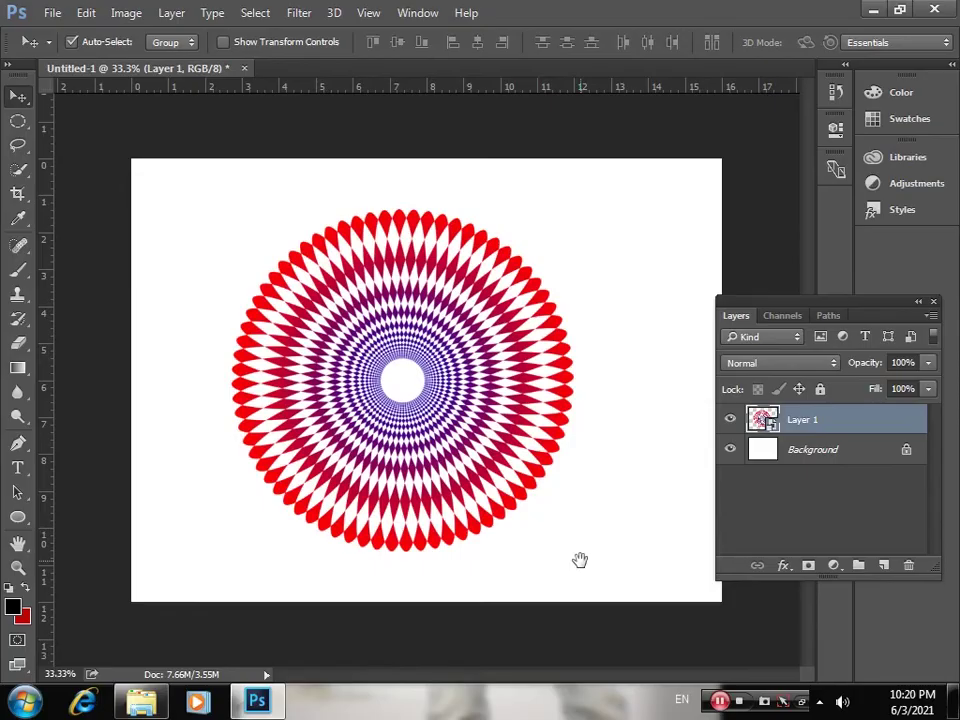
pyautogui.press('space')
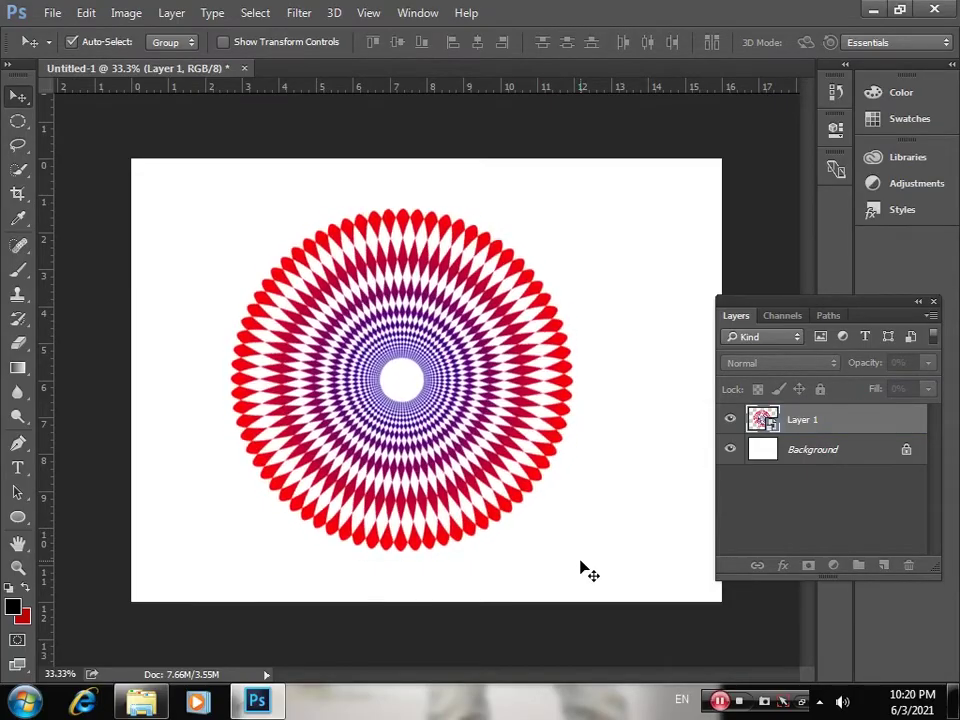
pyautogui.press('space')
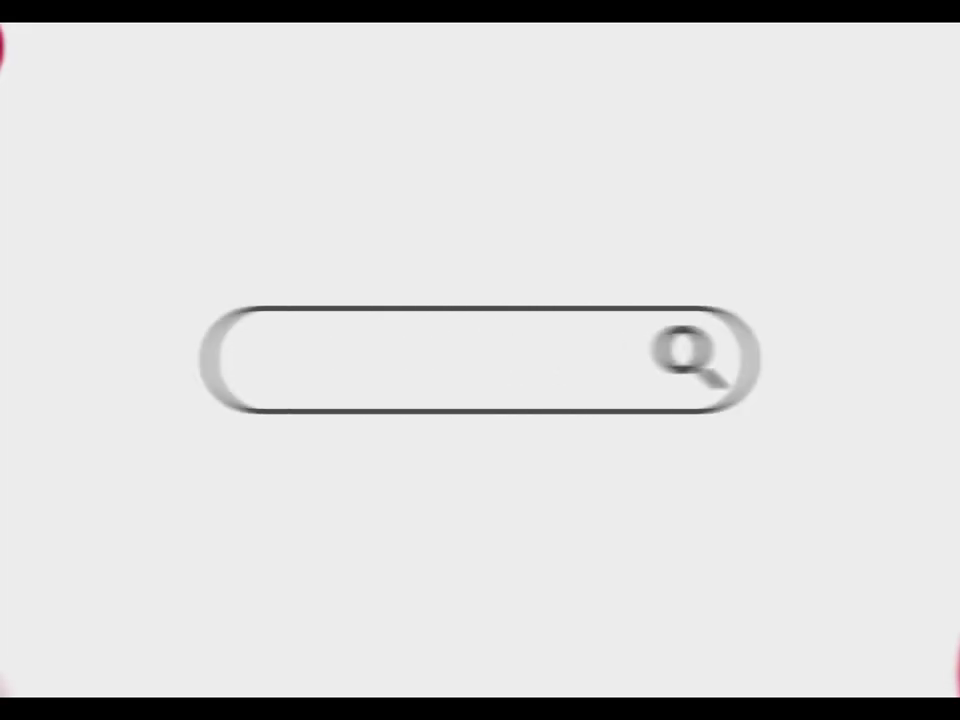